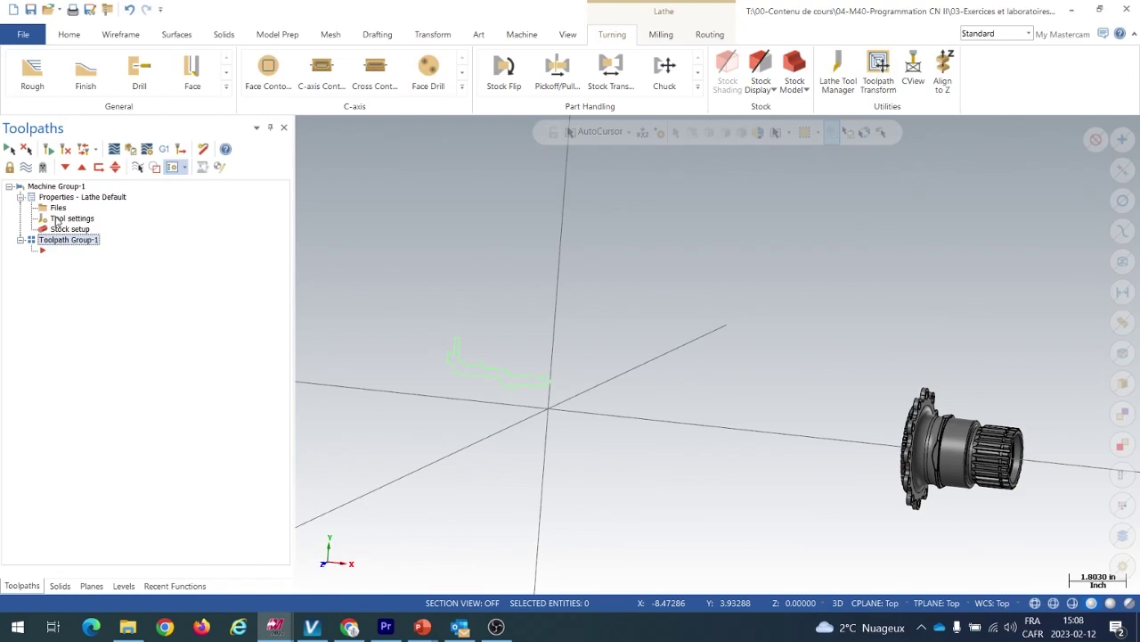
- Open the files properties of Machine Group-1 and start replacing its machine definition file
{"action": "left_click", "coordinate": [57, 209]}
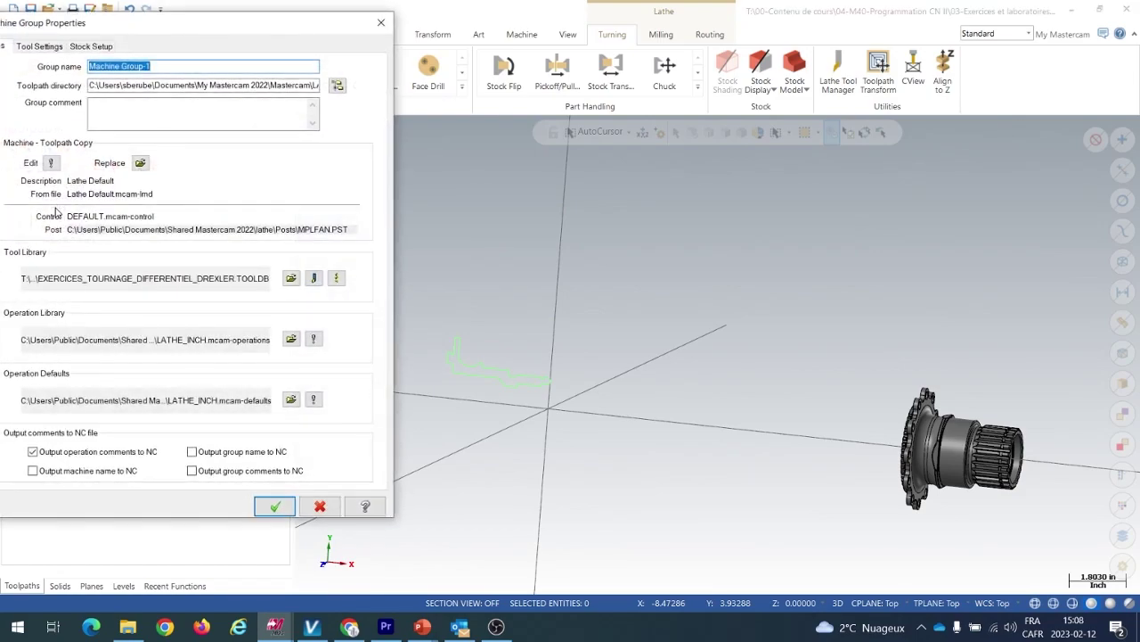
{"action": "left_click", "coordinate": [142, 164]}
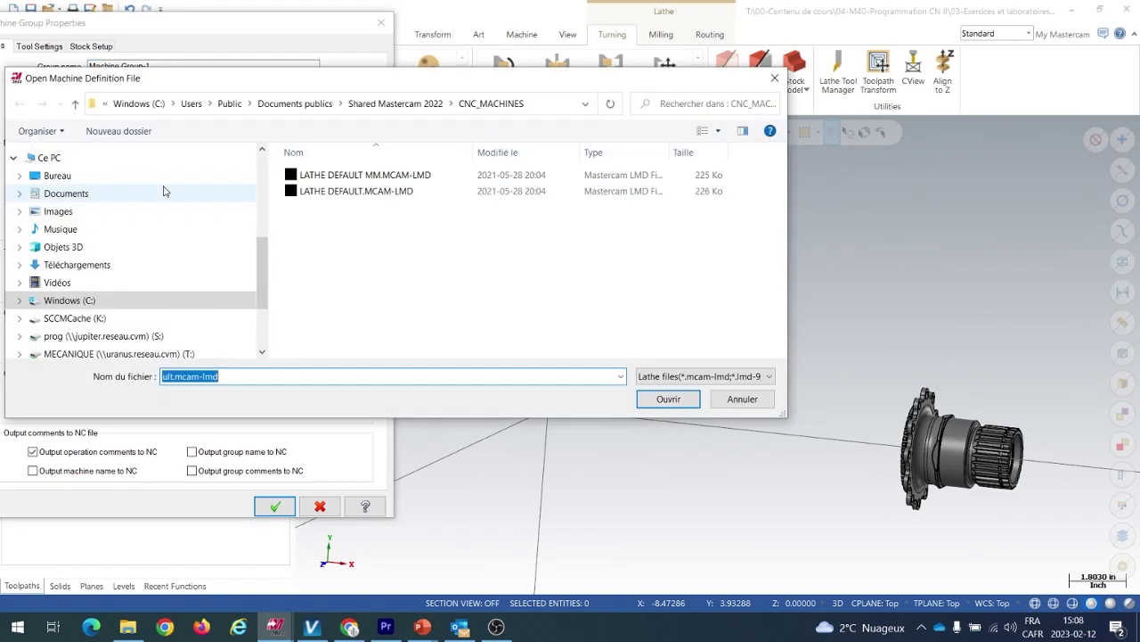
{"action": "scroll", "coordinate": [263, 300], "scroll_direction": "down", "scroll_amount": 2}
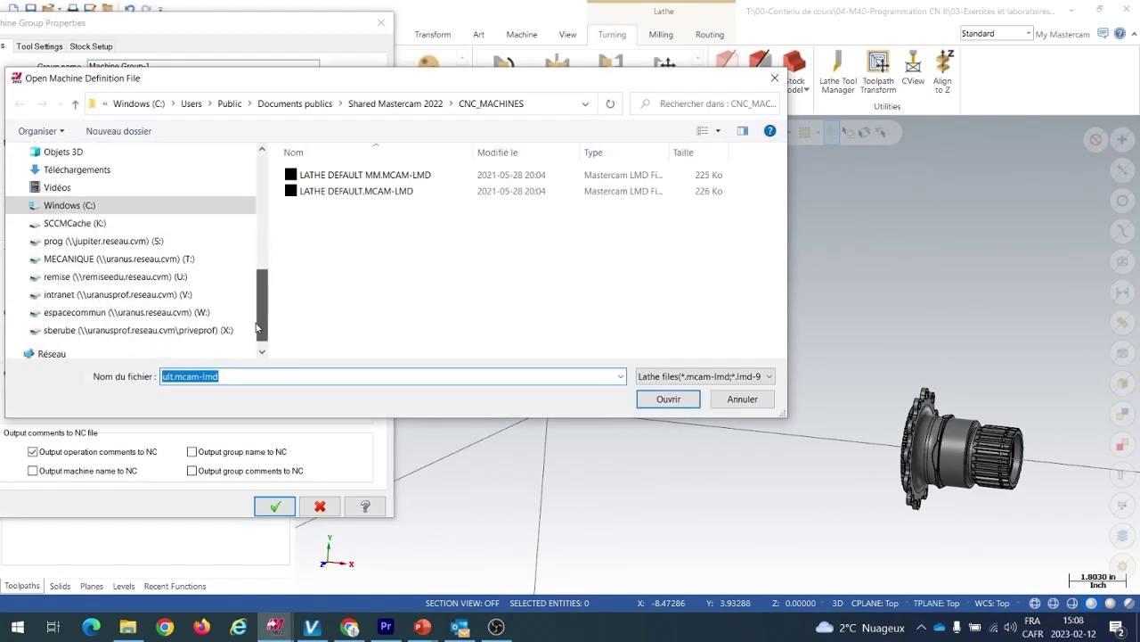
{"action": "left_click", "coordinate": [122, 312]}
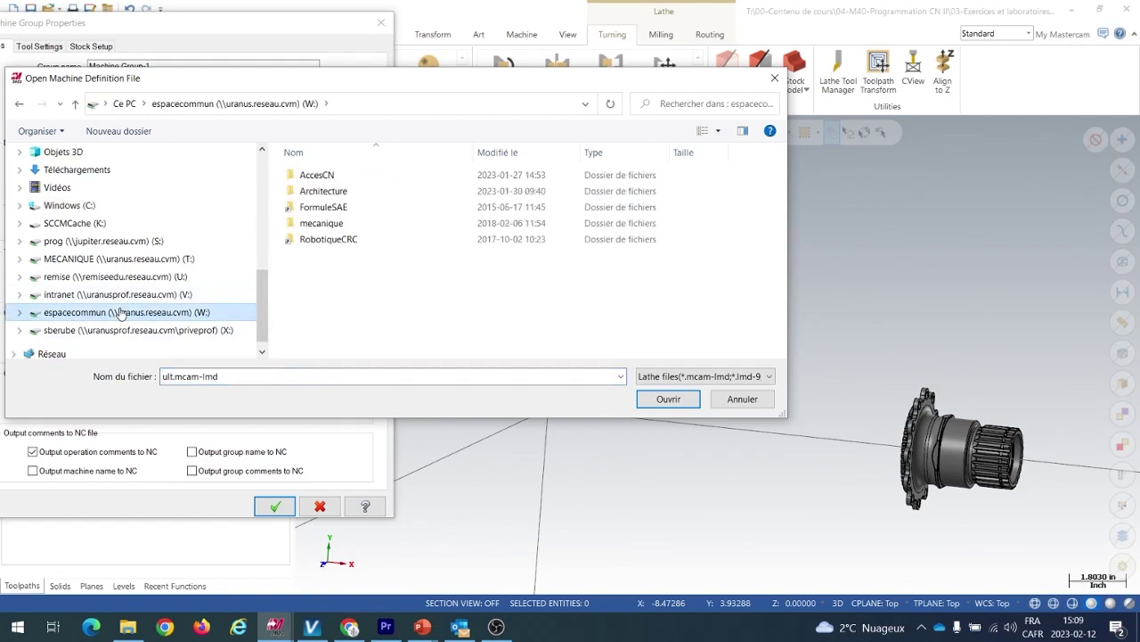
{"action": "left_click", "coordinate": [120, 329]}
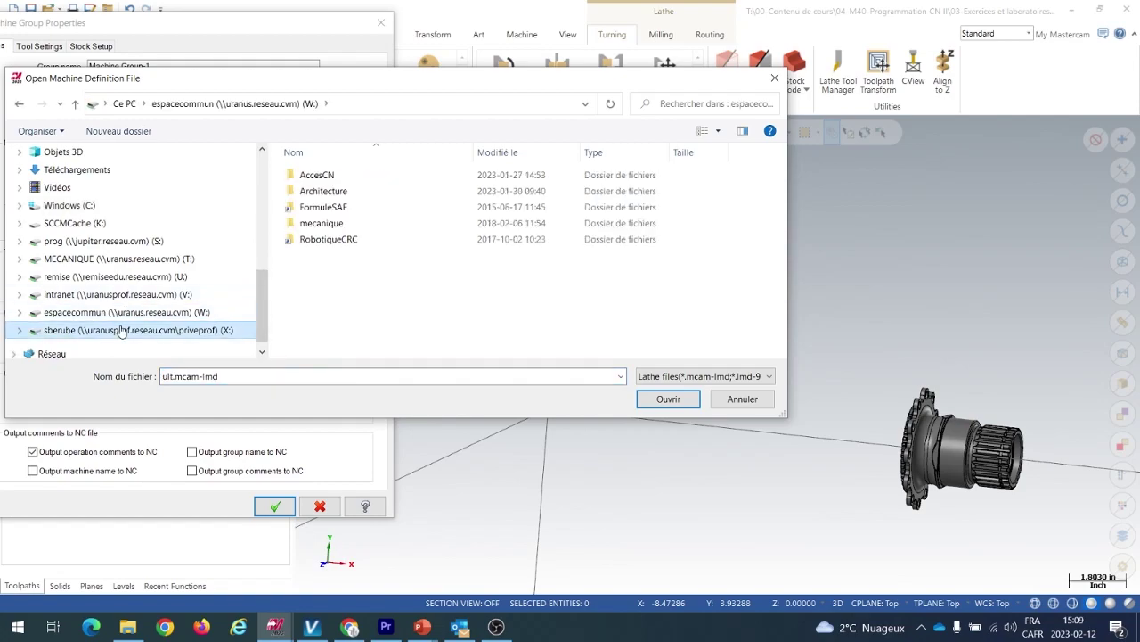
{"action": "left_click", "coordinate": [239, 294]}
{"action": "left_click", "coordinate": [307, 228]}
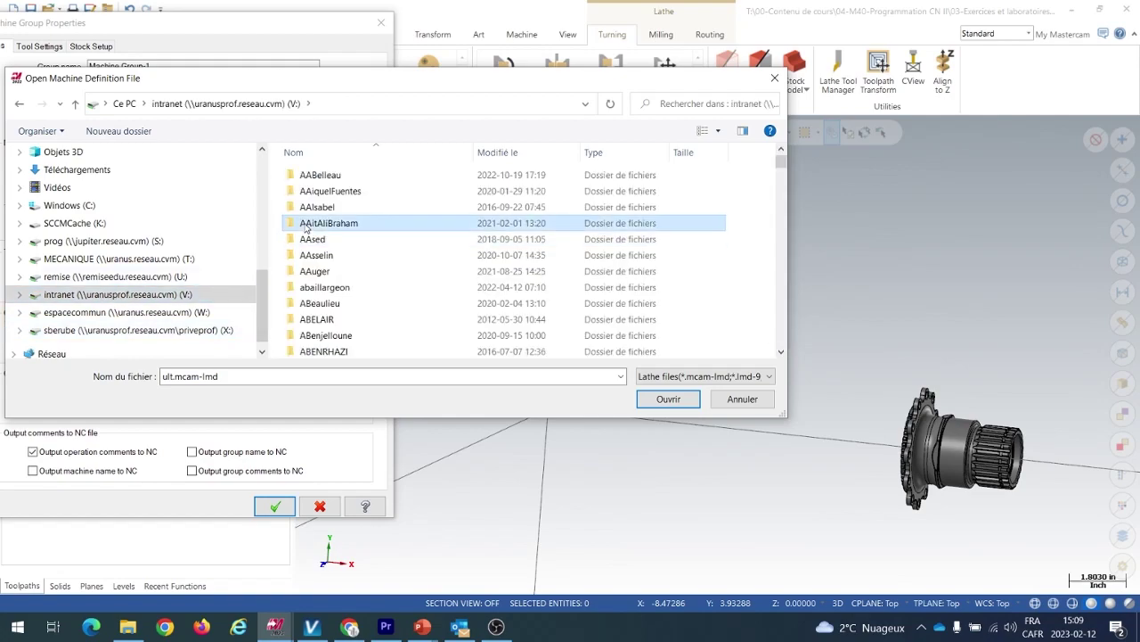
{"action": "type", "text": "sb"}
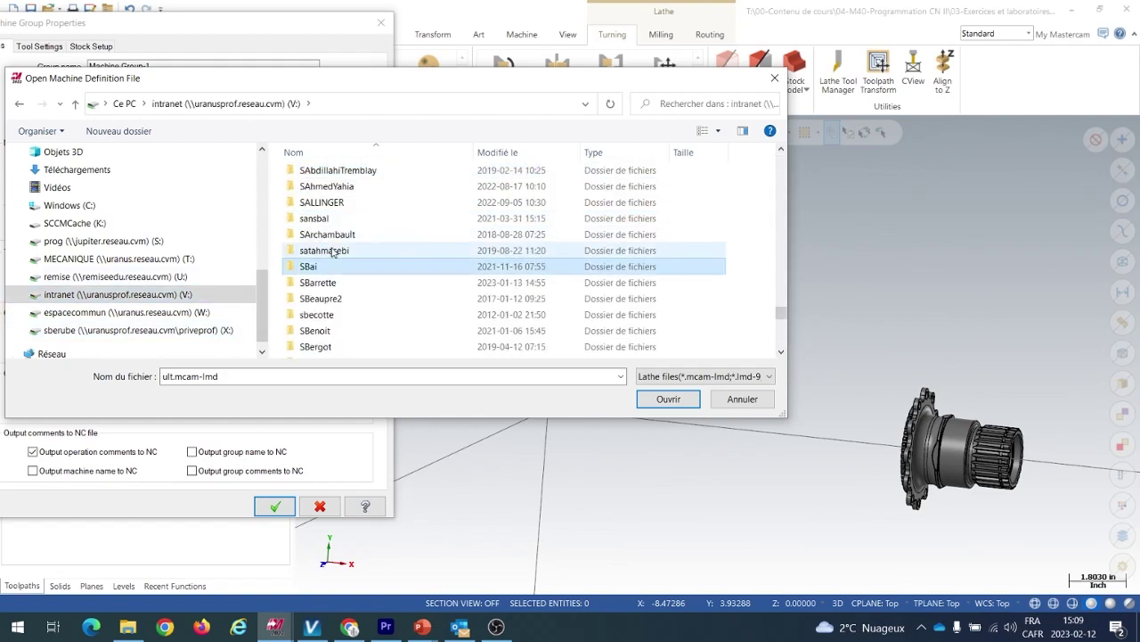
{"action": "scroll", "coordinate": [336, 295], "scroll_direction": "down", "scroll_amount": 1}
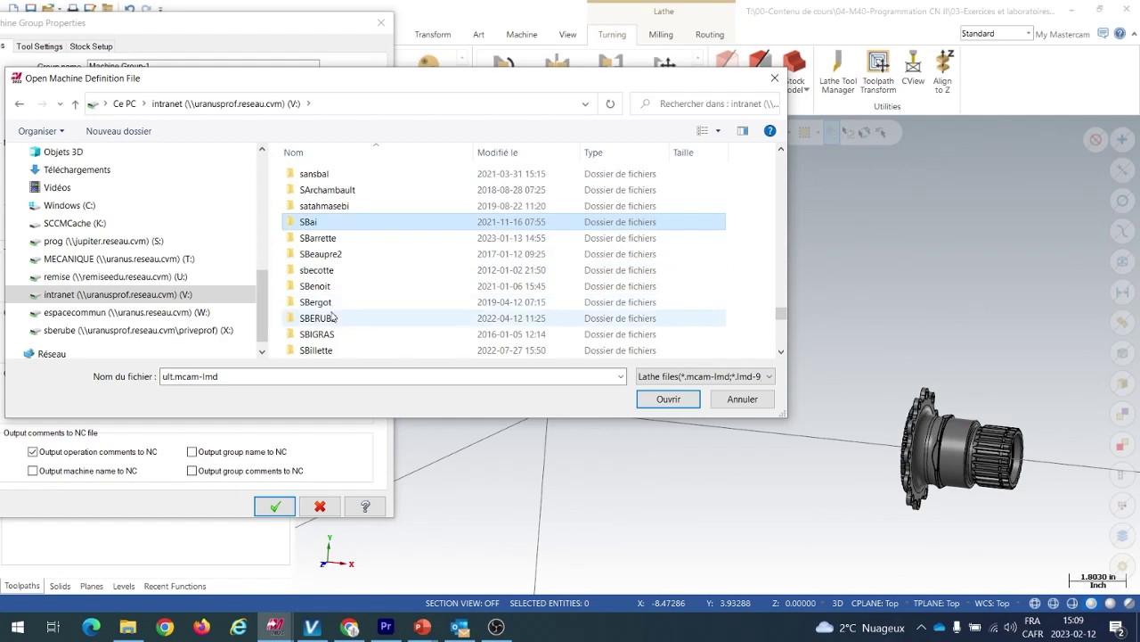
{"action": "double_click", "coordinate": [331, 317]}
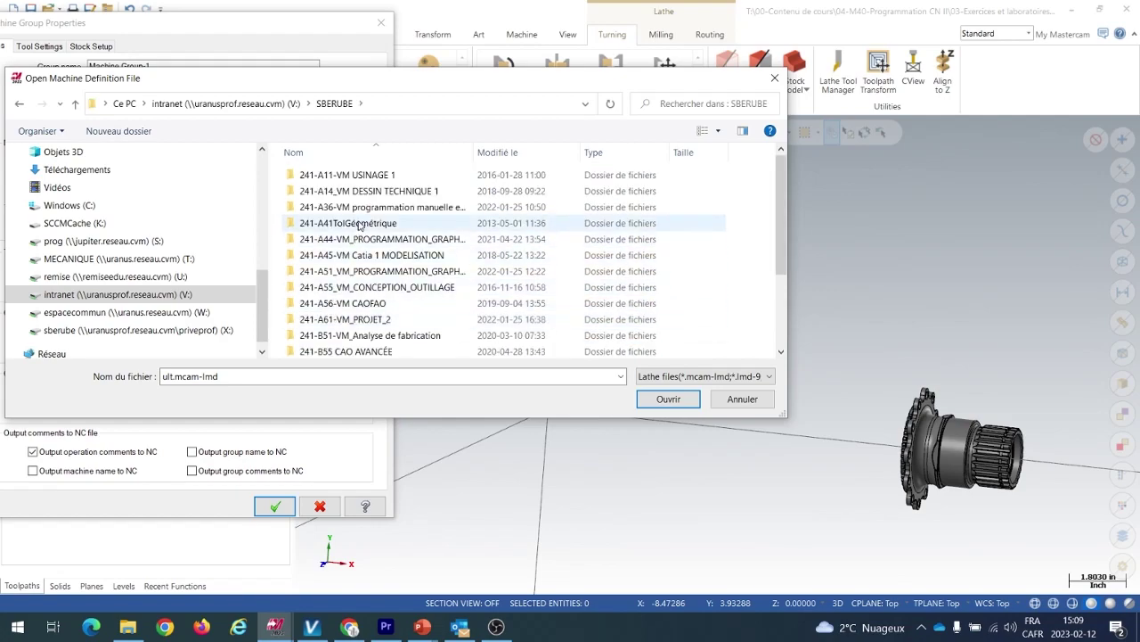
{"action": "scroll", "coordinate": [359, 225], "scroll_direction": "down", "scroll_amount": 3}
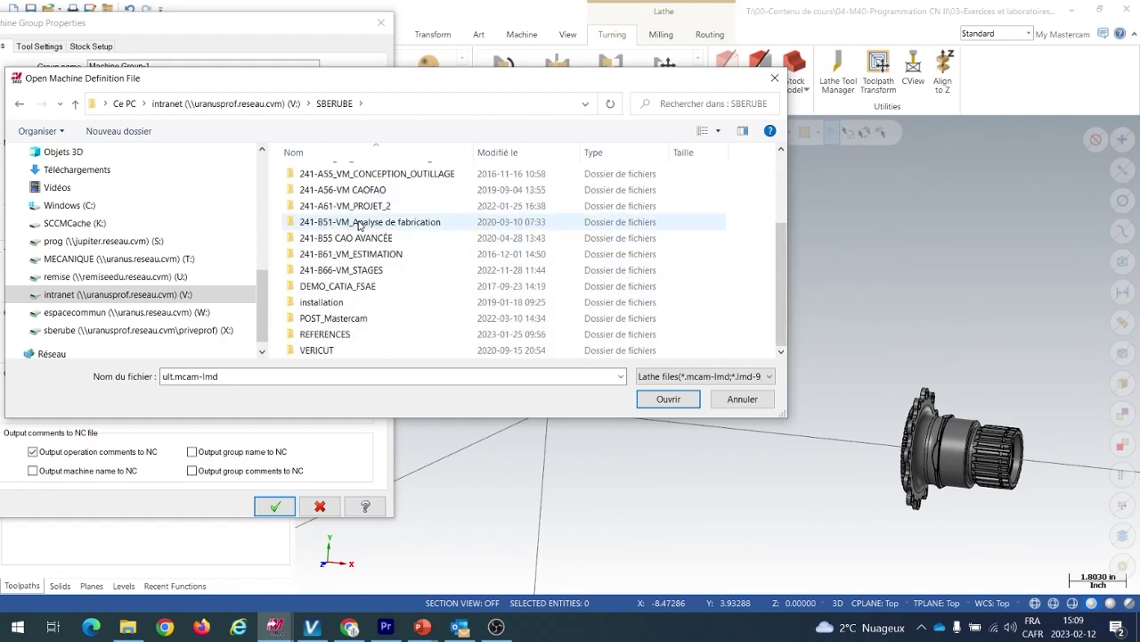
{"action": "double_click", "coordinate": [321, 319]}
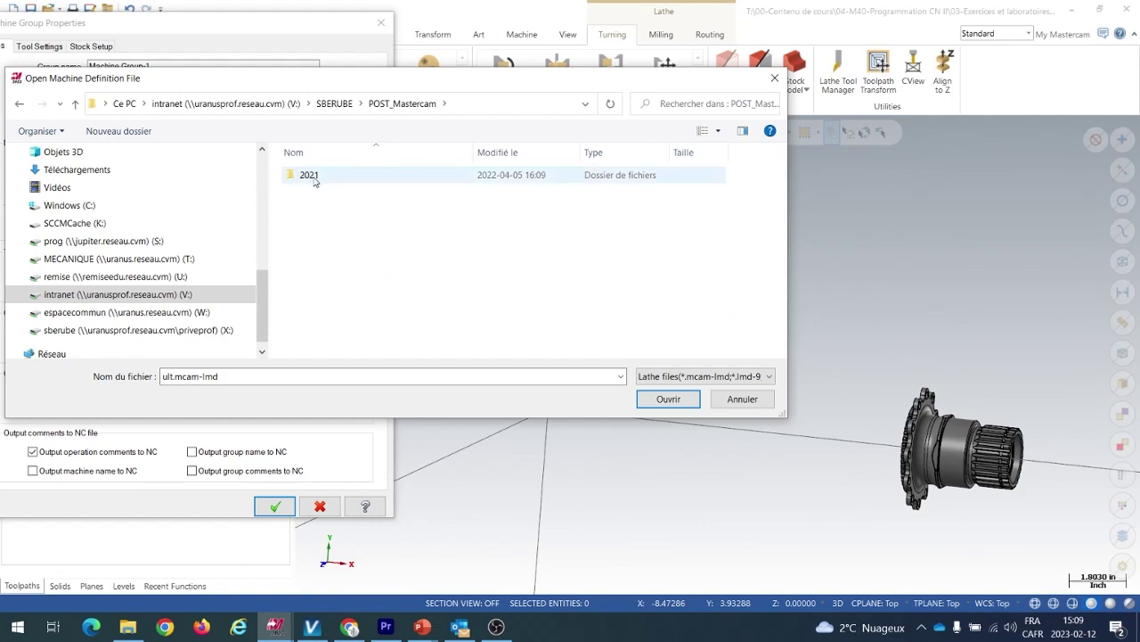
{"action": "double_click", "coordinate": [309, 176]}
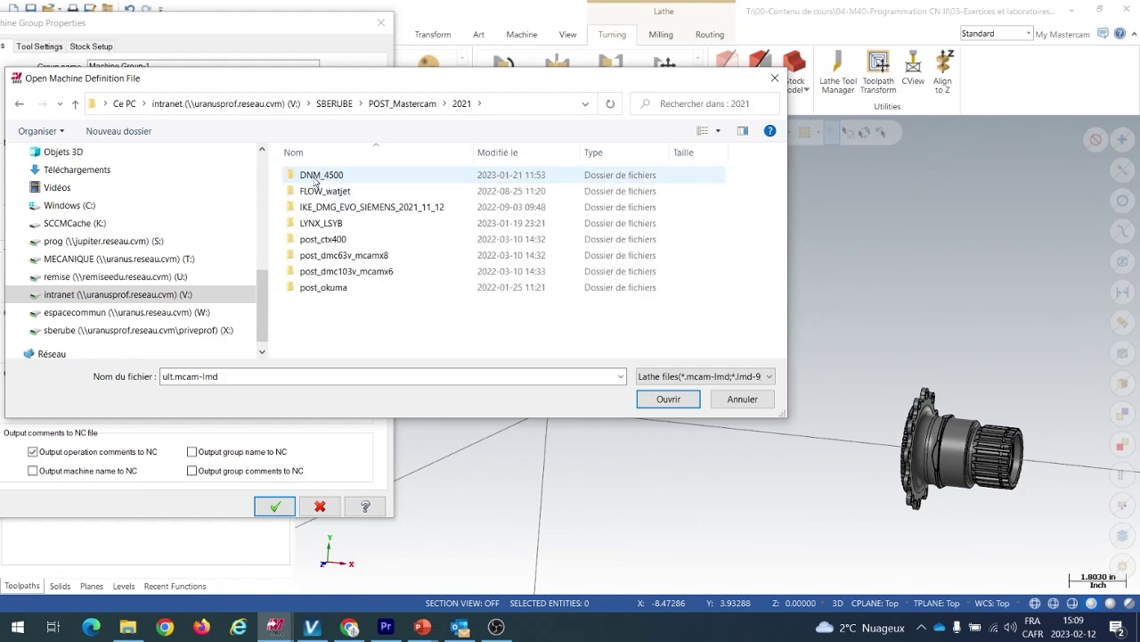
- Browse the espacecommun (W:) drive to the folder AccesCN\08-Traducteurs\POST_CVM_MASTERCAM_2022\LYNX_LSYB
{"action": "left_click", "coordinate": [101, 313]}
{"action": "double_click", "coordinate": [316, 178]}
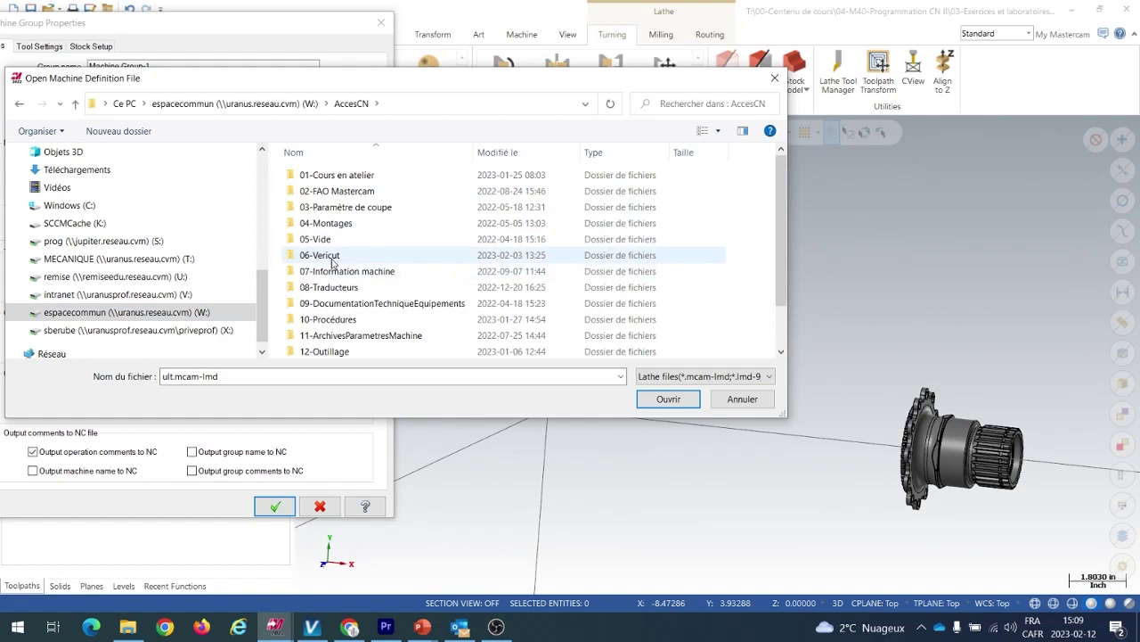
{"action": "scroll", "coordinate": [332, 261], "scroll_direction": "down", "scroll_amount": 1}
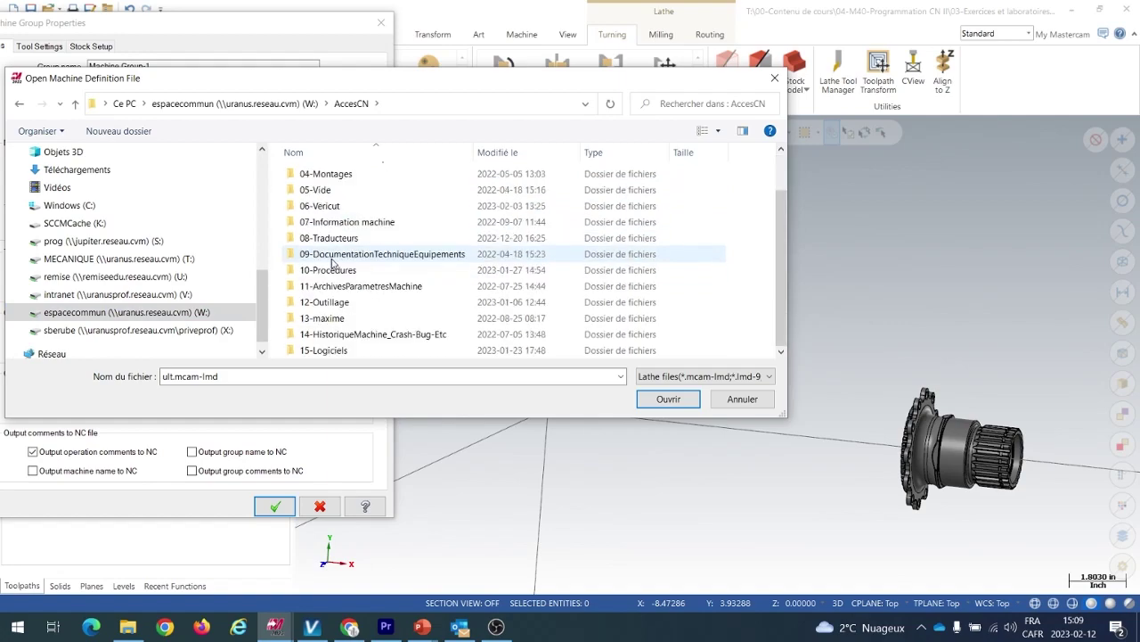
{"action": "scroll", "coordinate": [332, 261], "scroll_direction": "up", "scroll_amount": 1}
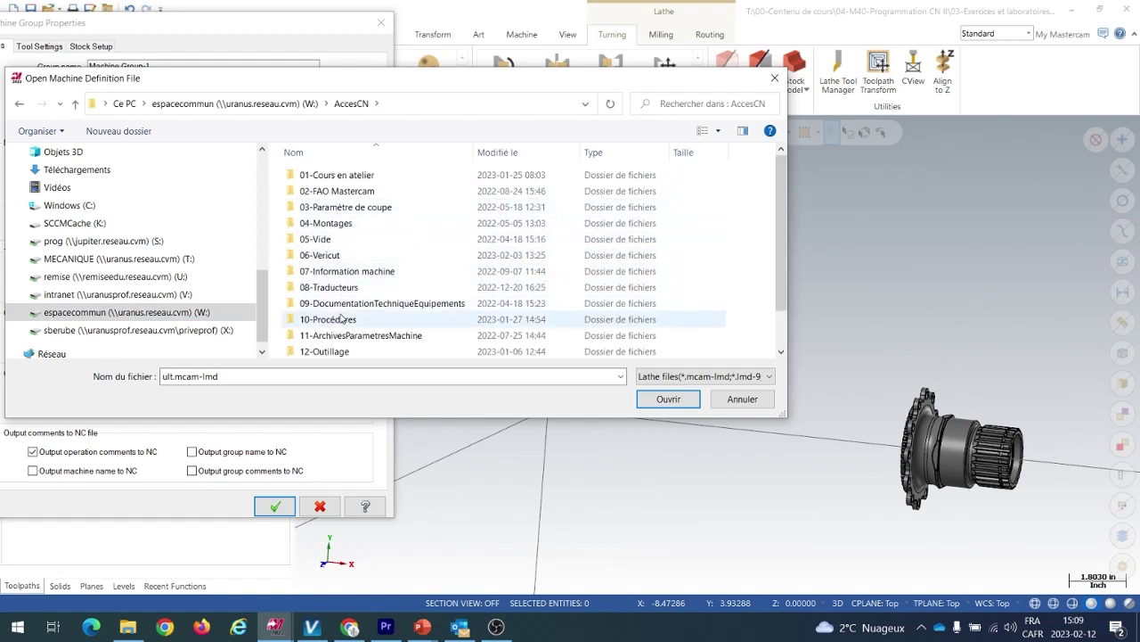
{"action": "double_click", "coordinate": [334, 287]}
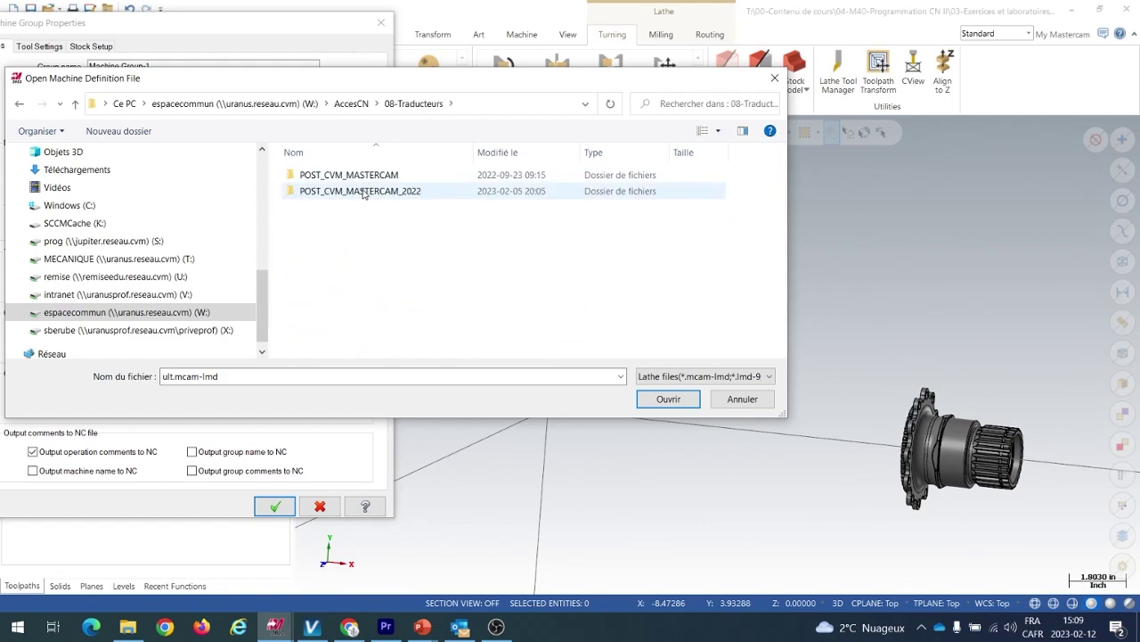
{"action": "double_click", "coordinate": [363, 192]}
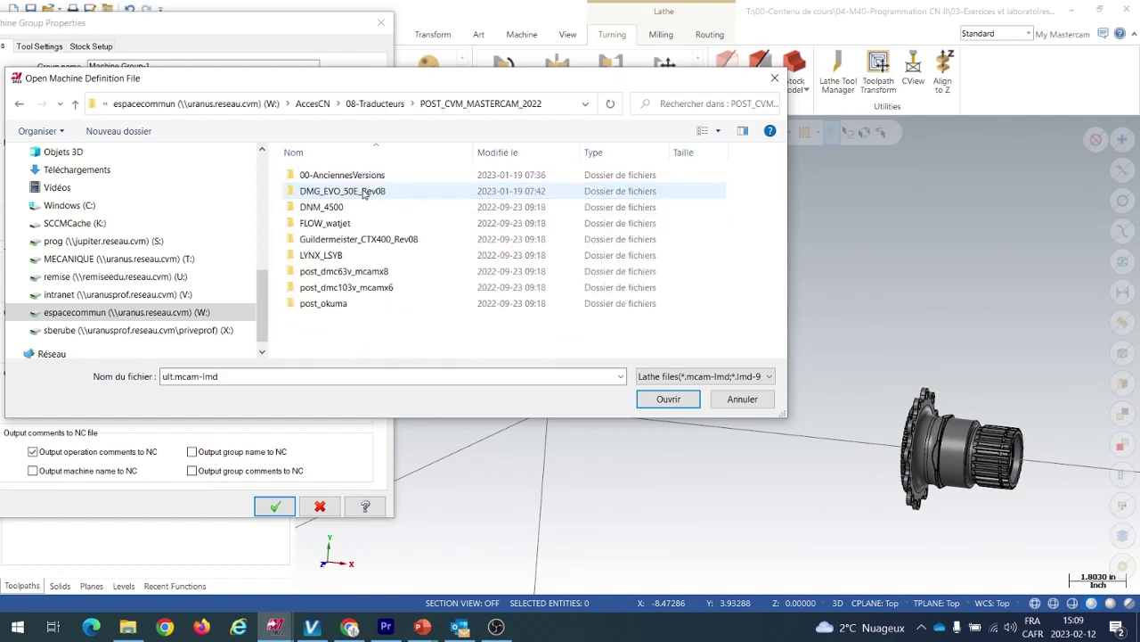
{"action": "double_click", "coordinate": [303, 257]}
- Load the machine definition IKE_DOOSAN_LYNX_LSYA_FANUC.mcam-lmd and replace the group's post-processor with the one found
{"action": "left_click", "coordinate": [379, 180]}
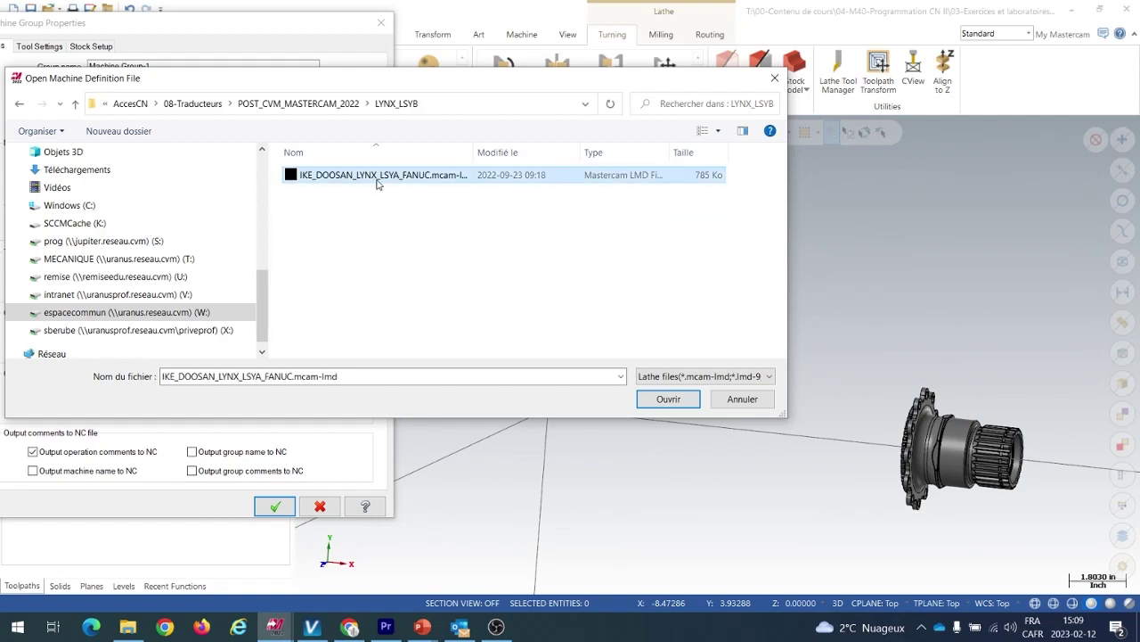
{"action": "left_click", "coordinate": [648, 400]}
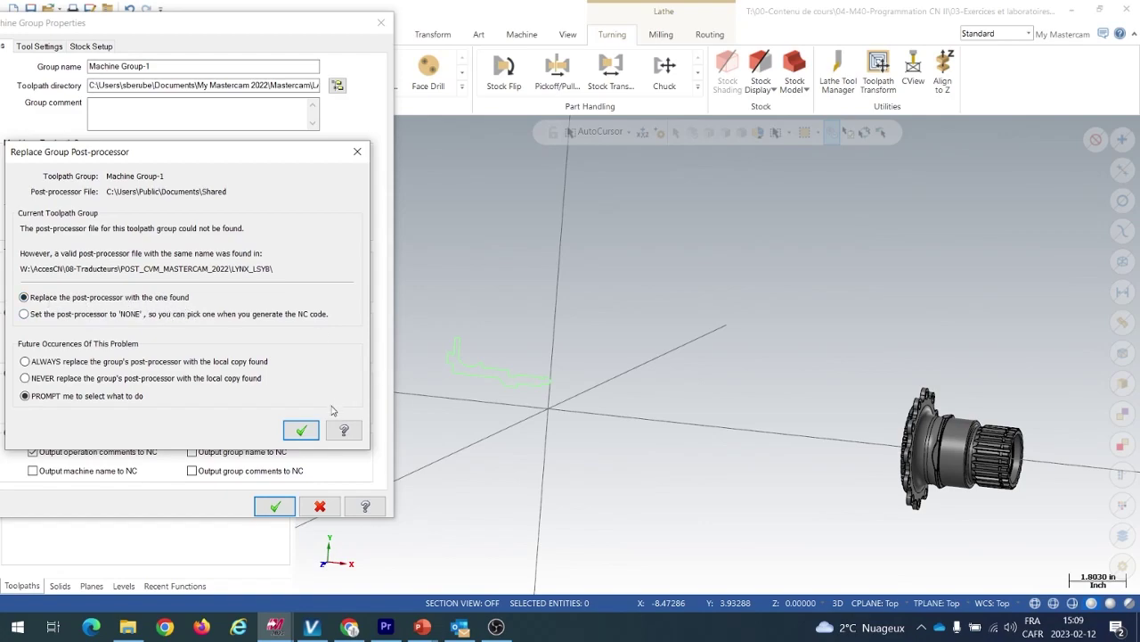
{"action": "left_click", "coordinate": [303, 432]}
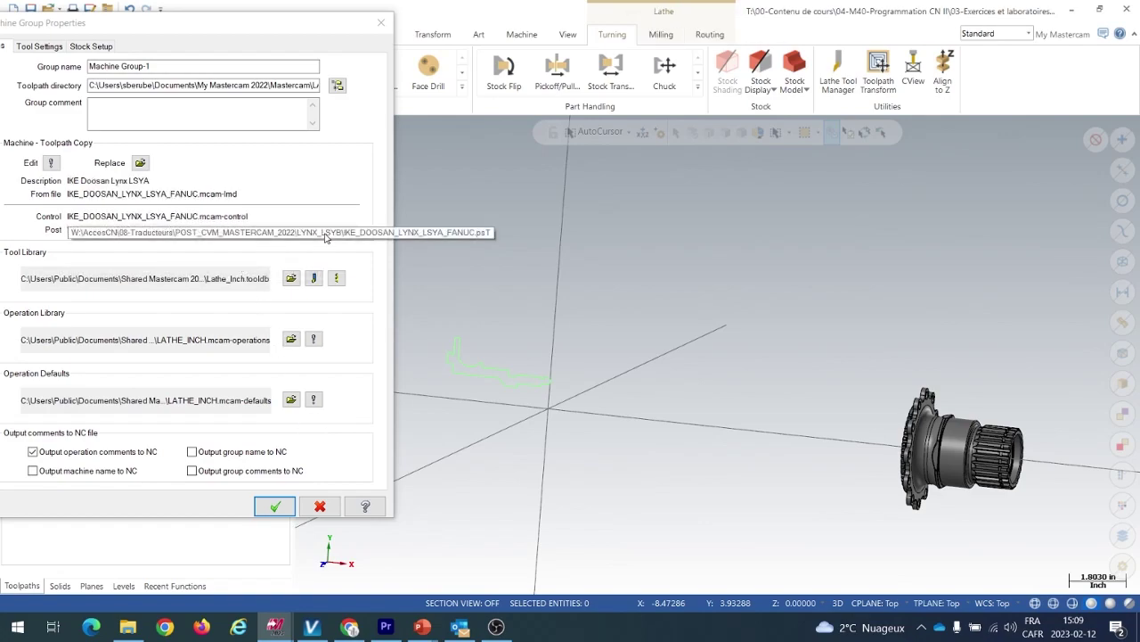
- Keep feed calculation from tool and enable sequential tool numbering, duplicate tool number warnings and mill tool orientation conflict warnings
{"action": "left_click_drag", "start_coordinate": [236, 30], "coordinate": [440, 38]}
{"action": "left_click", "coordinate": [242, 57]}
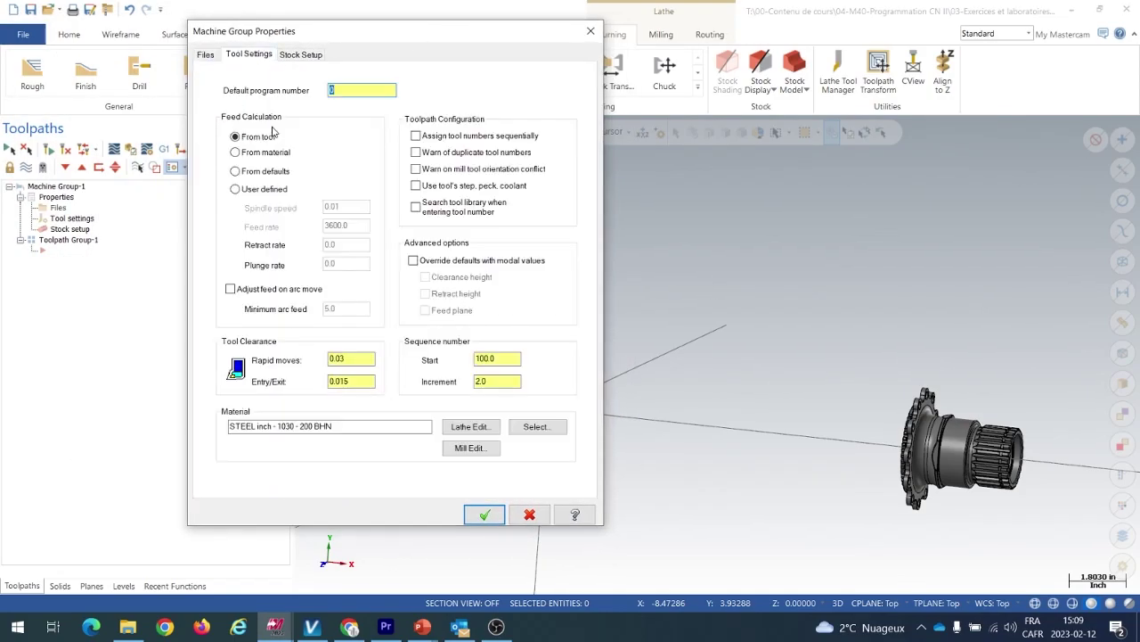
{"action": "left_click", "coordinate": [254, 153]}
{"action": "left_click", "coordinate": [245, 138]}
{"action": "left_click", "coordinate": [415, 135]}
{"action": "left_click", "coordinate": [415, 153]}
{"action": "left_click", "coordinate": [415, 168]}
{"action": "left_click_drag", "start_coordinate": [385, 32], "coordinate": [380, 44]}
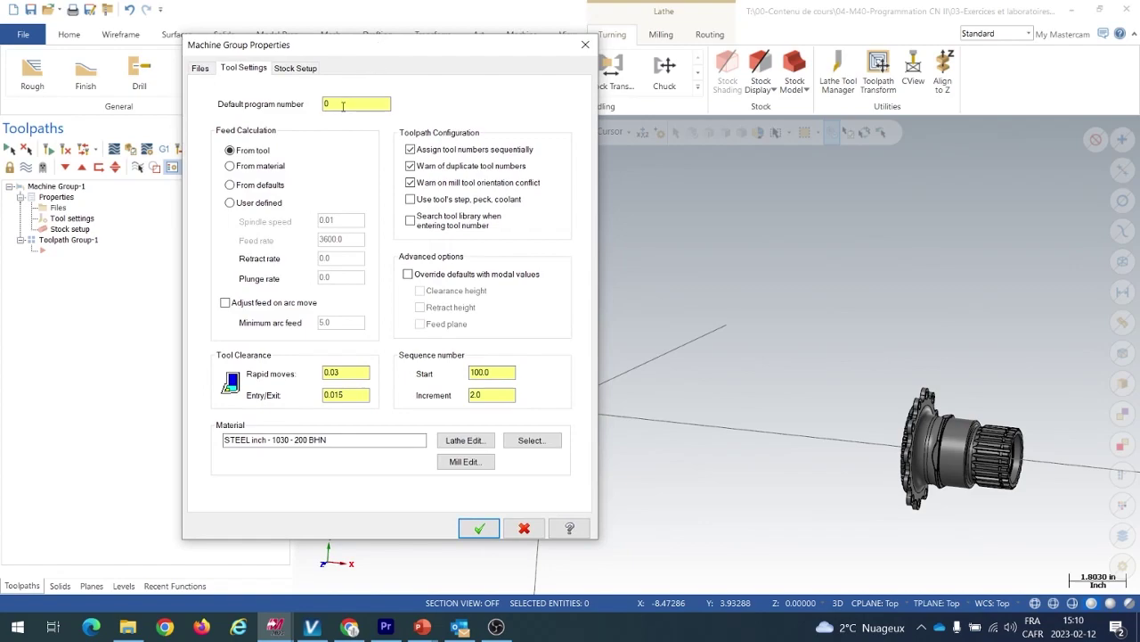
- Set the default program number to 2100 in the machine group's tool settings
{"action": "left_click_drag", "start_coordinate": [350, 104], "coordinate": [300, 107]}
{"action": "type", "text": "2100"}
{"action": "key", "text": "ctrl+a"}
- Open the left spindle stock properties from the machine group's stock setup
{"action": "left_click", "coordinate": [307, 71]}
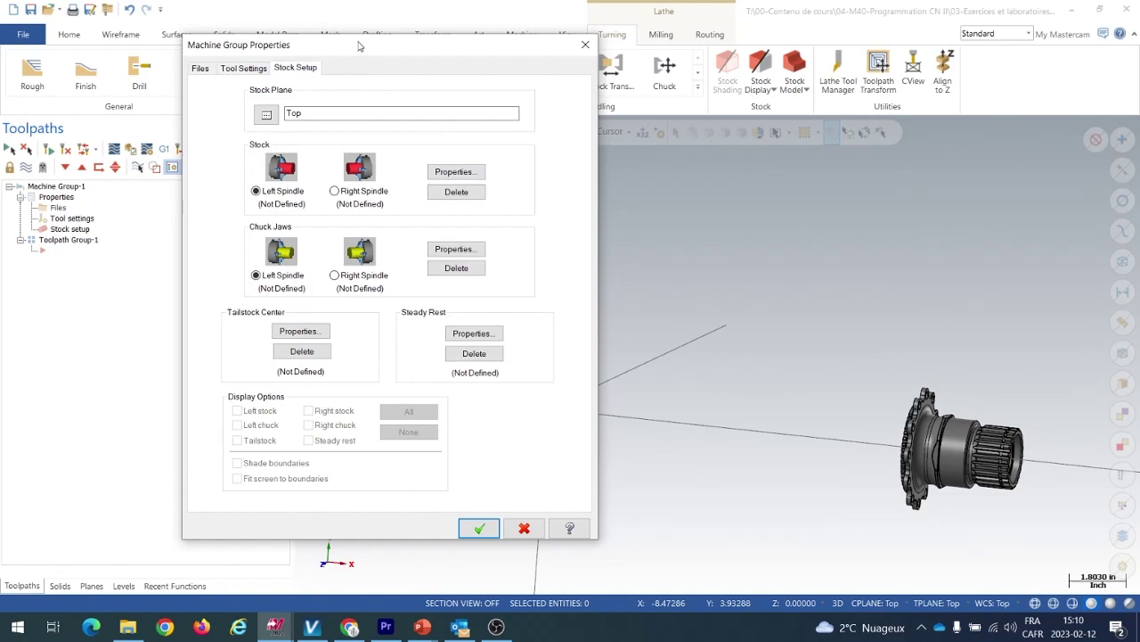
{"action": "left_click_drag", "start_coordinate": [364, 51], "coordinate": [284, 50]}
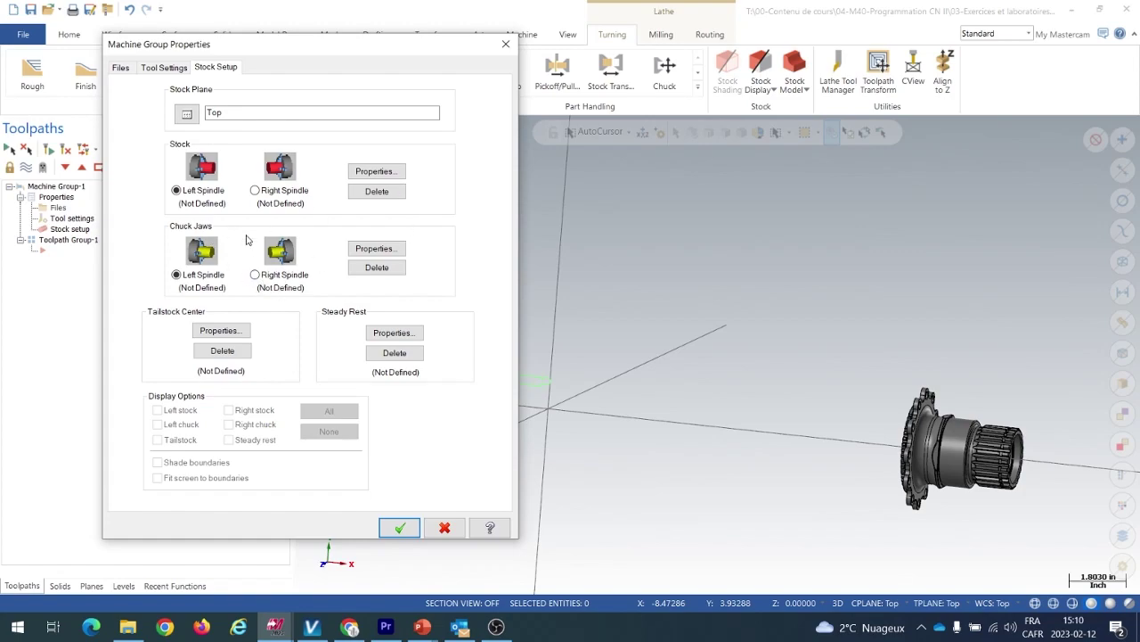
{"action": "left_click_drag", "start_coordinate": [311, 55], "coordinate": [260, 65]}
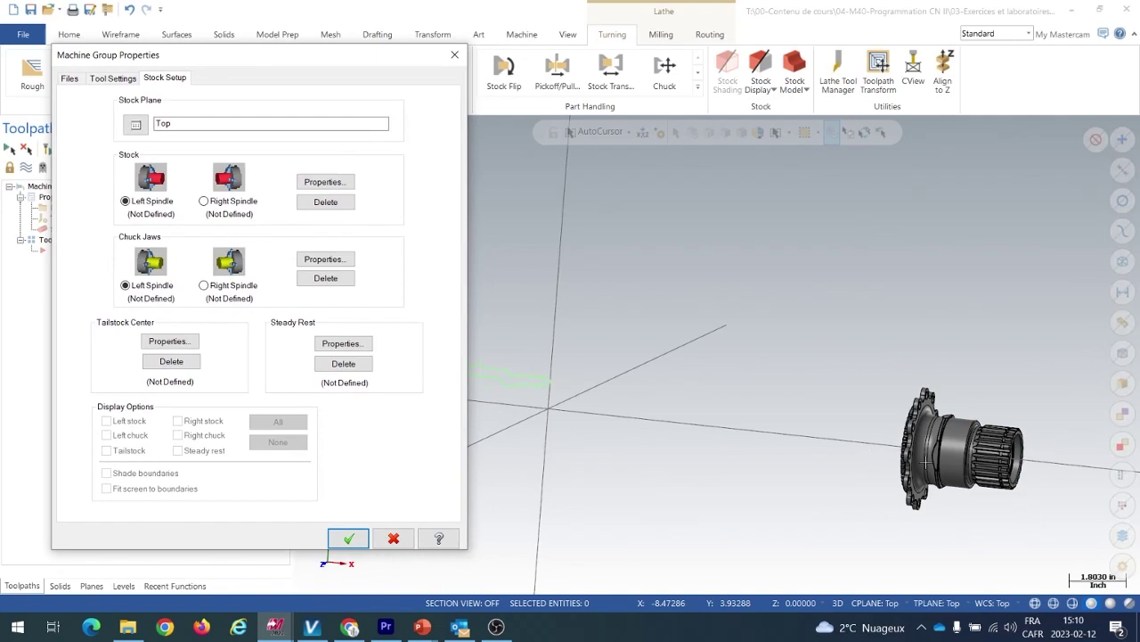
{"action": "scroll", "coordinate": [1056, 478], "scroll_direction": "down", "scroll_amount": 2}
{"action": "scroll", "coordinate": [725, 428], "scroll_direction": "up", "scroll_amount": 2}
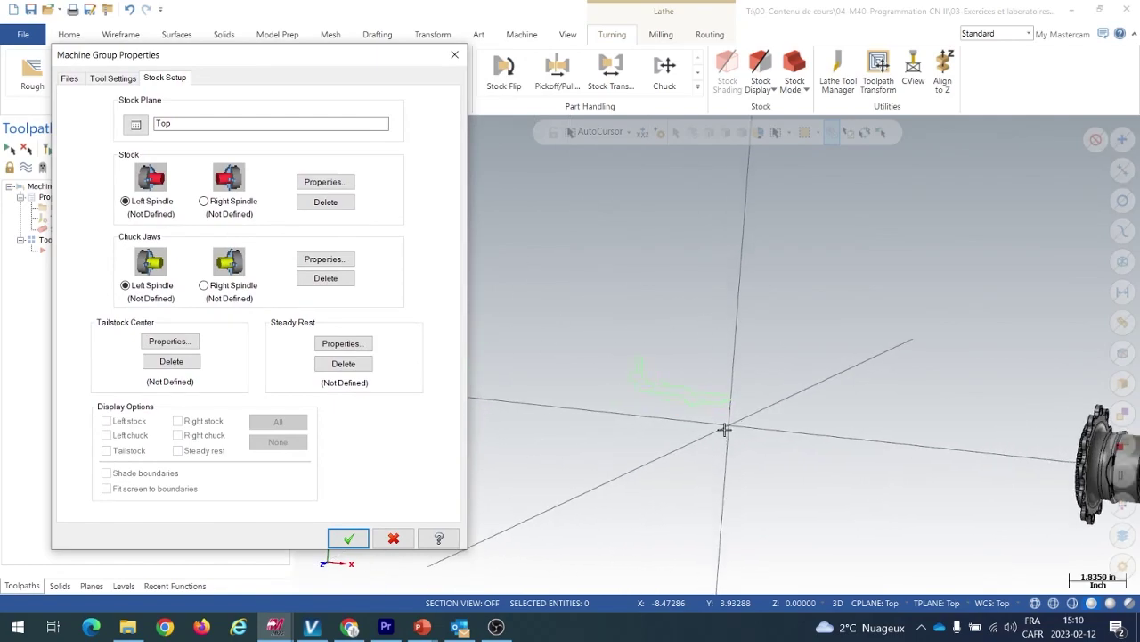
{"action": "left_click", "coordinate": [324, 183]}
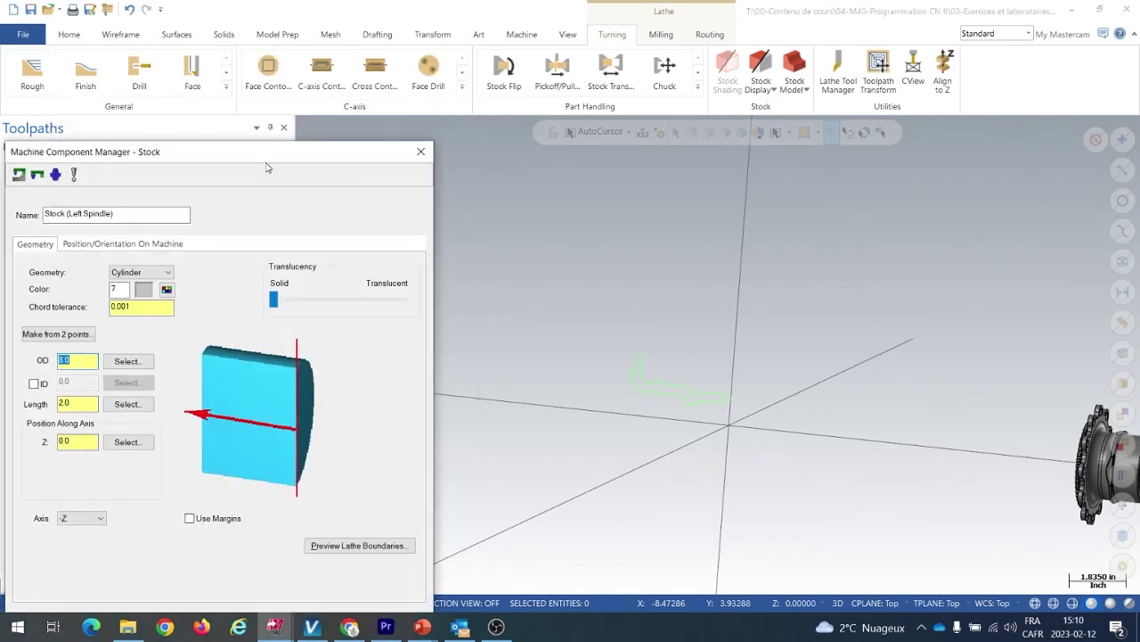
{"action": "left_click_drag", "start_coordinate": [268, 166], "coordinate": [362, 139]}
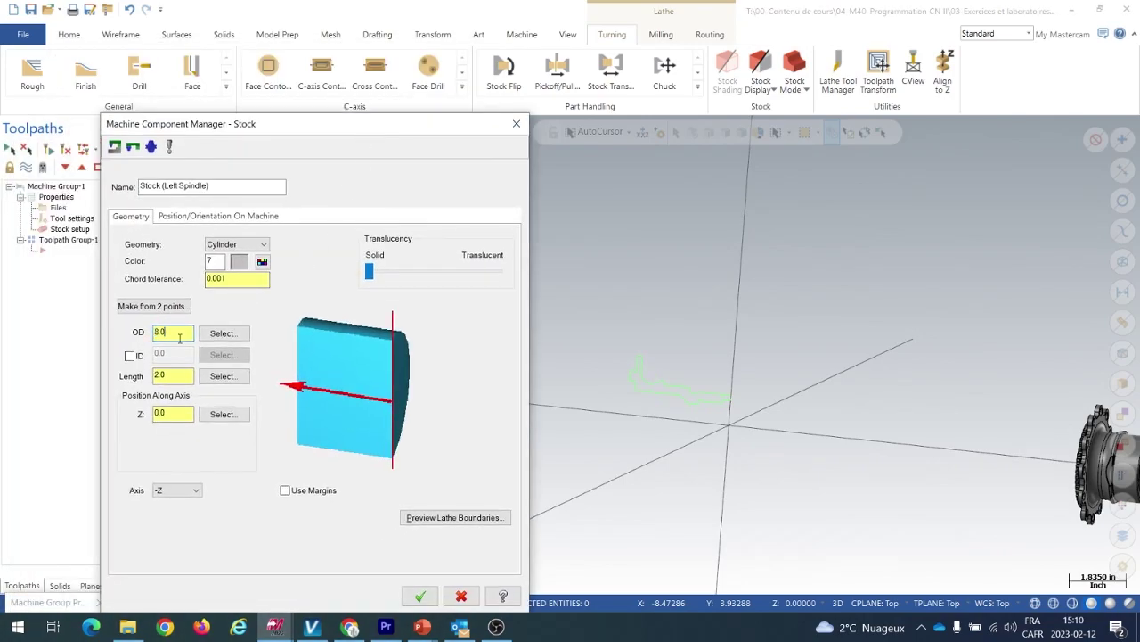
- Review the stock cylinder's OD, length and Z position, and preview its lathe boundaries around the part profile
{"action": "left_click", "coordinate": [177, 331]}
{"action": "double_click", "coordinate": [174, 377]}
{"action": "left_click", "coordinate": [176, 413]}
{"action": "left_click", "coordinate": [446, 516]}
{"action": "middle_click_drag", "start_coordinate": [674, 446], "coordinate": [704, 292]}
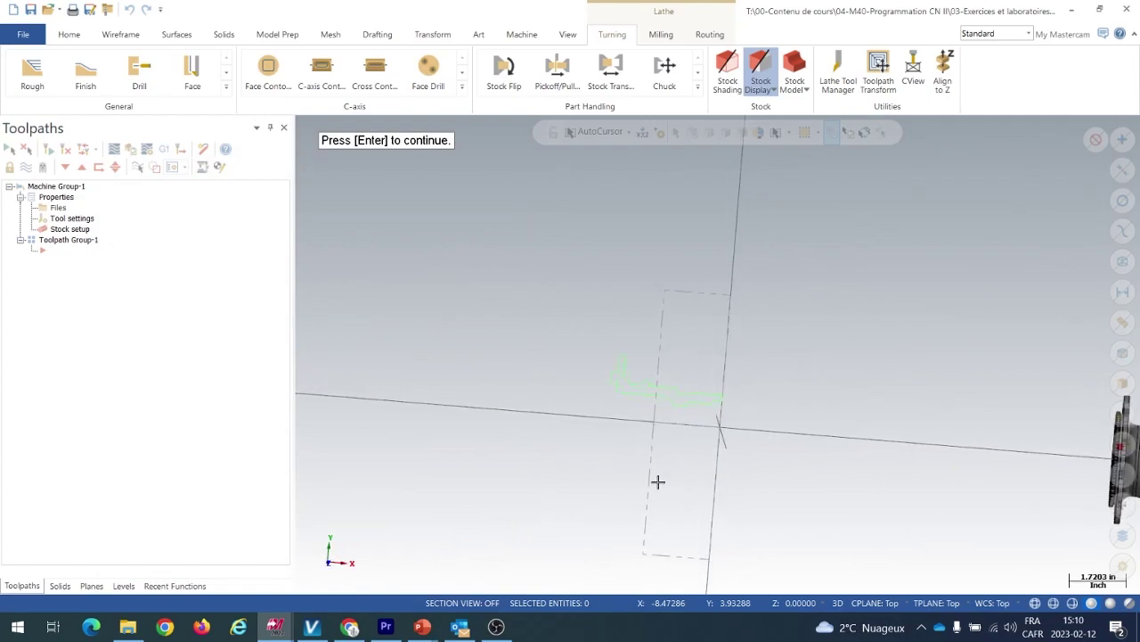
{"action": "middle_click_drag", "start_coordinate": [728, 535], "coordinate": [664, 457]}
{"action": "key", "text": "Return"}
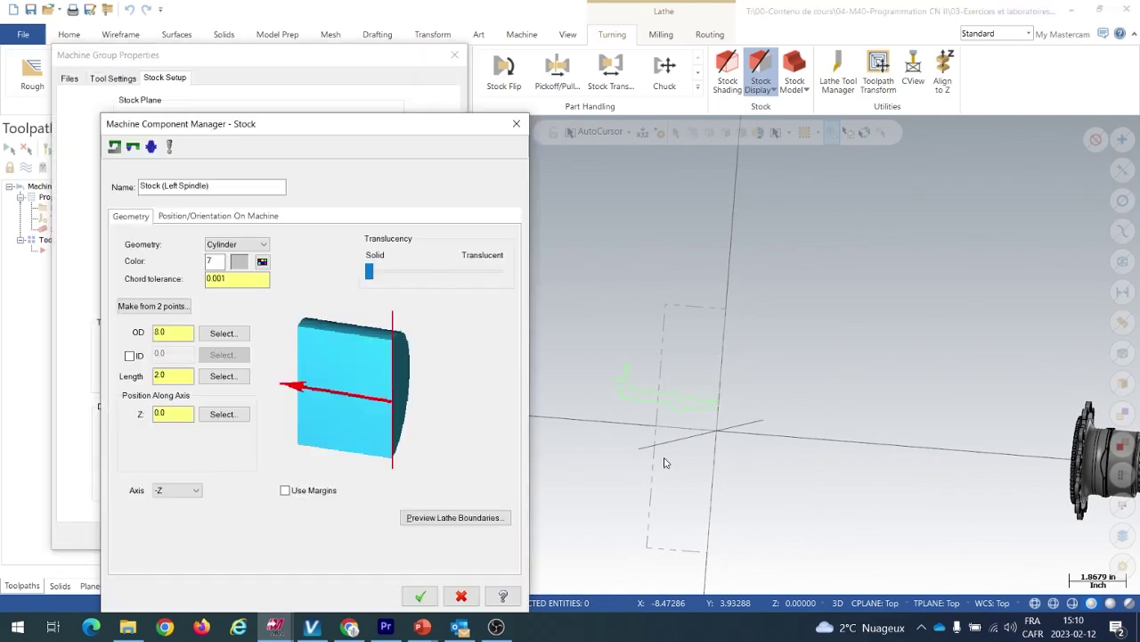
- Set the stock cylinder's OD to 5 and its length to 4, and preview the lathe boundaries
{"action": "left_click_drag", "start_coordinate": [174, 334], "coordinate": [140, 336]}
{"action": "type", "text": "5"}
{"action": "left_click", "coordinate": [169, 376]}
{"action": "left_click_drag", "start_coordinate": [172, 376], "coordinate": [143, 379]}
{"action": "type", "text": "4"}
{"action": "left_click", "coordinate": [169, 331]}
{"action": "left_click", "coordinate": [445, 517]}
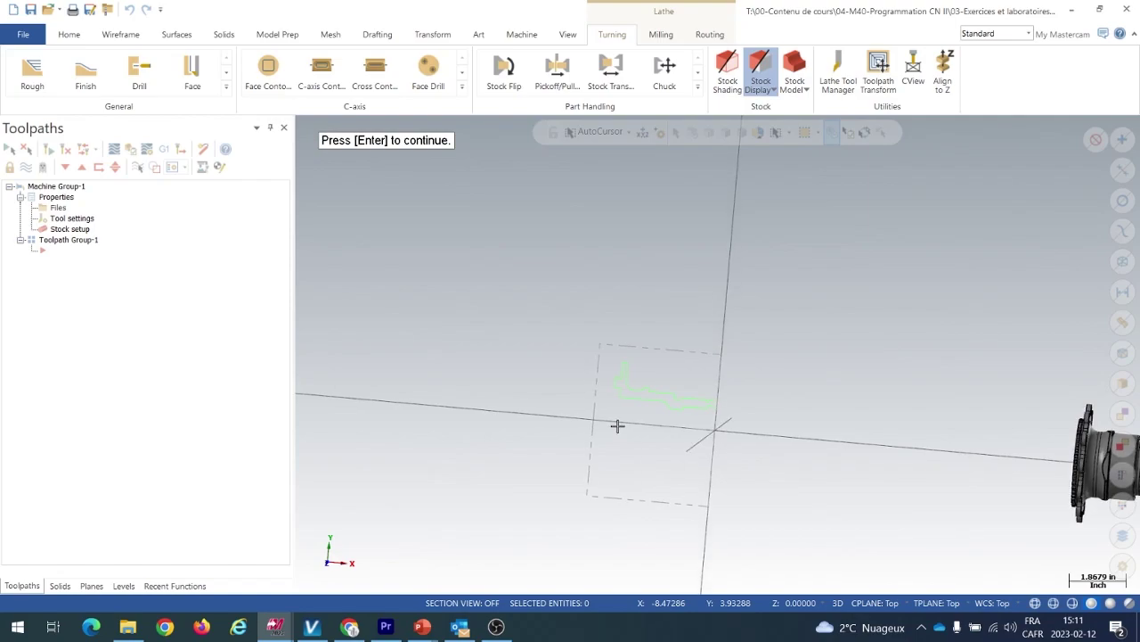
{"action": "key", "text": "Return"}
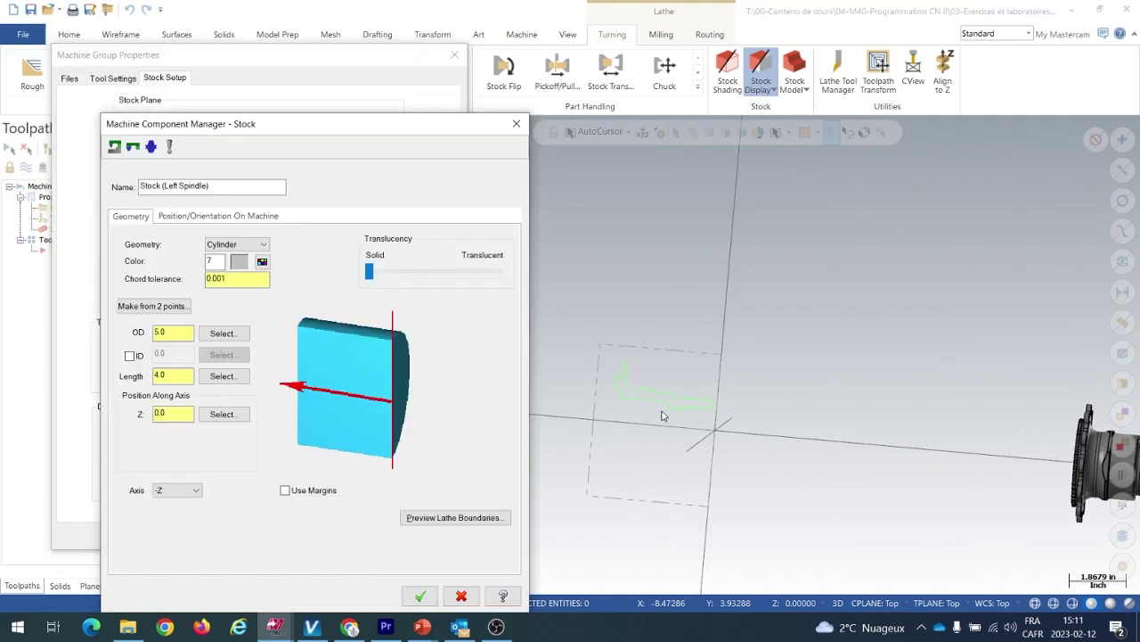
- Set the stock's Z position along the axis to 0.25 and preview the lathe boundaries against the part profile
{"action": "double_click", "coordinate": [171, 413]}
{"action": "type", "text": ".25"}
{"action": "left_click", "coordinate": [171, 376]}
{"action": "left_click", "coordinate": [456, 522]}
{"action": "scroll", "coordinate": [699, 421], "scroll_direction": "up", "scroll_amount": 4}
{"action": "scroll", "coordinate": [699, 421], "scroll_direction": "down", "scroll_amount": 3}
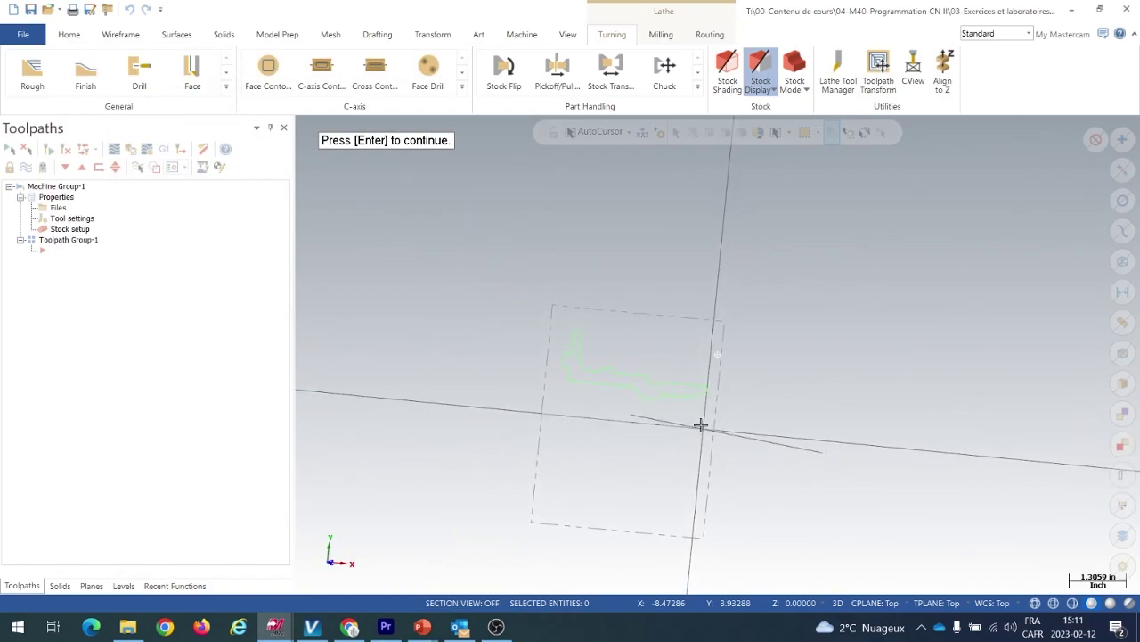
{"action": "scroll", "coordinate": [726, 361], "scroll_direction": "down", "scroll_amount": 1}
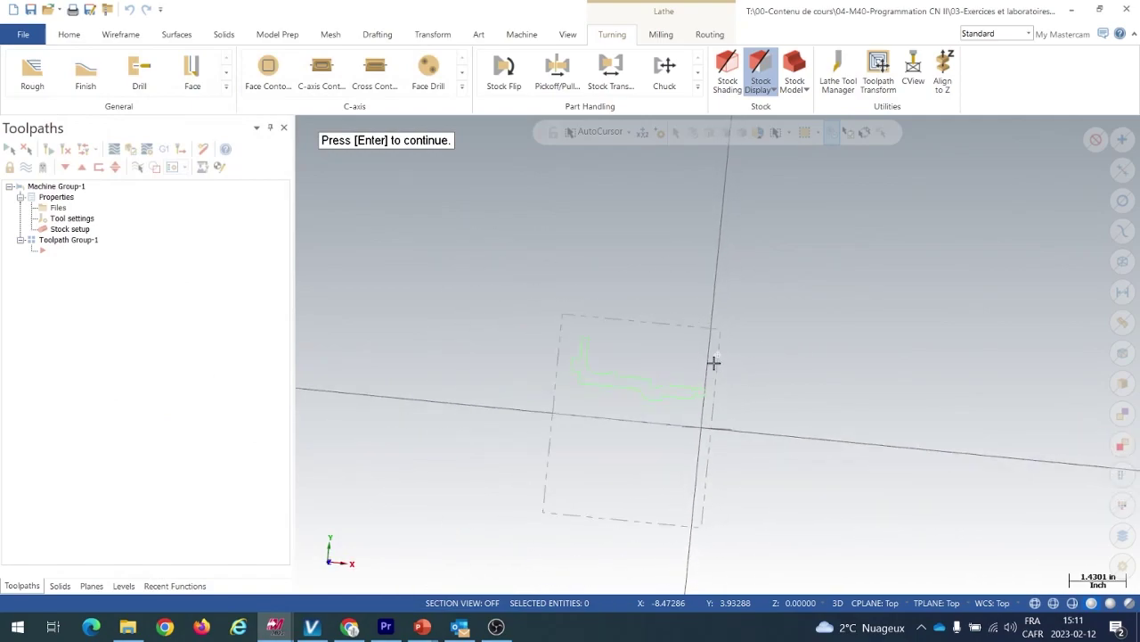
{"action": "scroll", "coordinate": [704, 365], "scroll_direction": "up", "scroll_amount": 3}
{"action": "scroll", "coordinate": [705, 375], "scroll_direction": "down", "scroll_amount": 2}
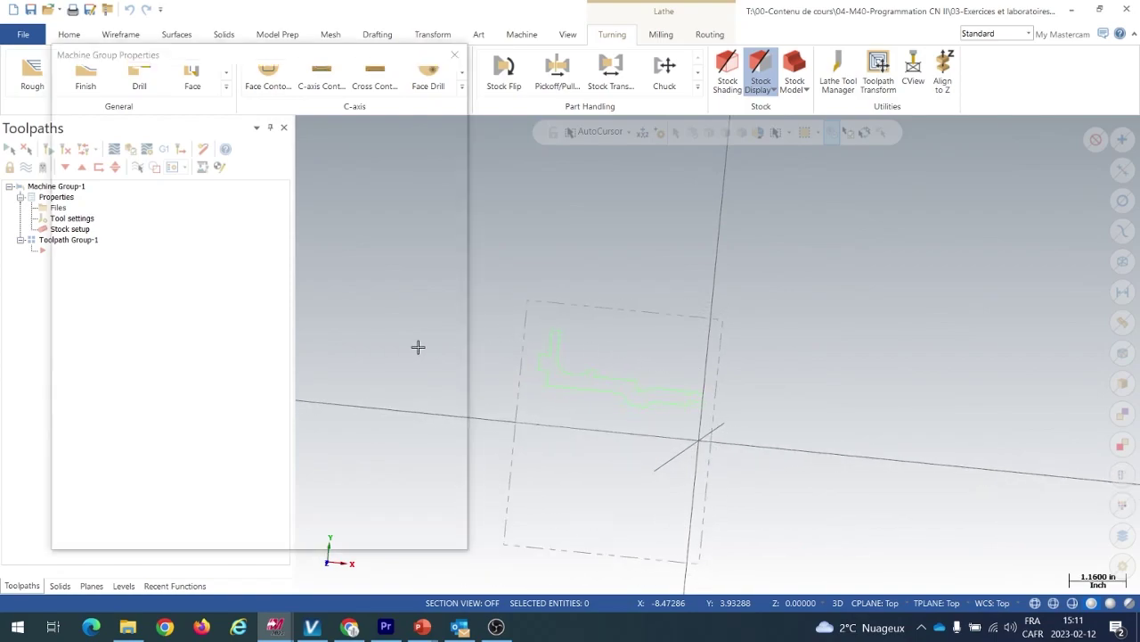
- Close the boundary preview and accept the left spindle stock definition
{"action": "key", "text": "Return"}
{"action": "left_click_drag", "start_coordinate": [301, 128], "coordinate": [250, 100]}
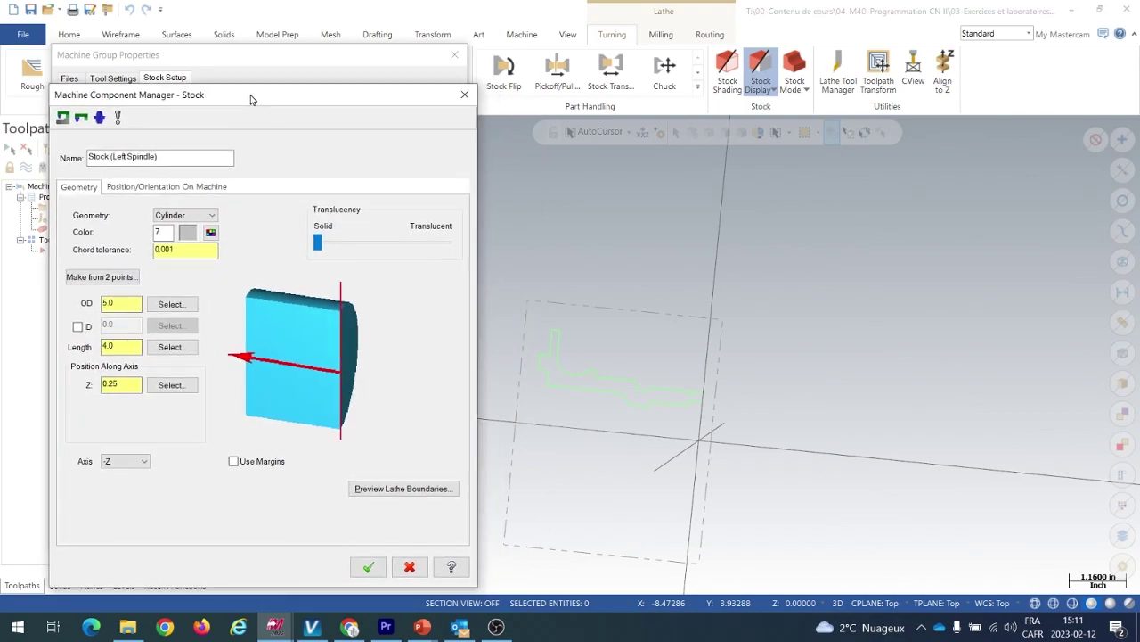
{"action": "left_click", "coordinate": [368, 567]}
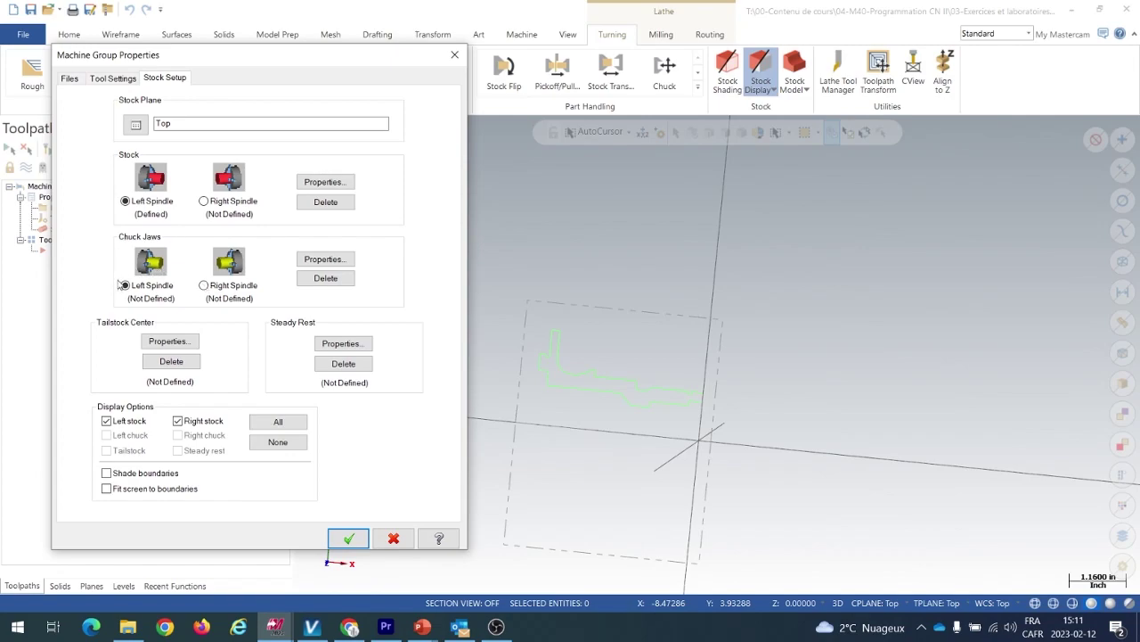
- Open the left spindle chuck jaw properties and reverse the order of the jaw's three steps
{"action": "left_click", "coordinate": [332, 260]}
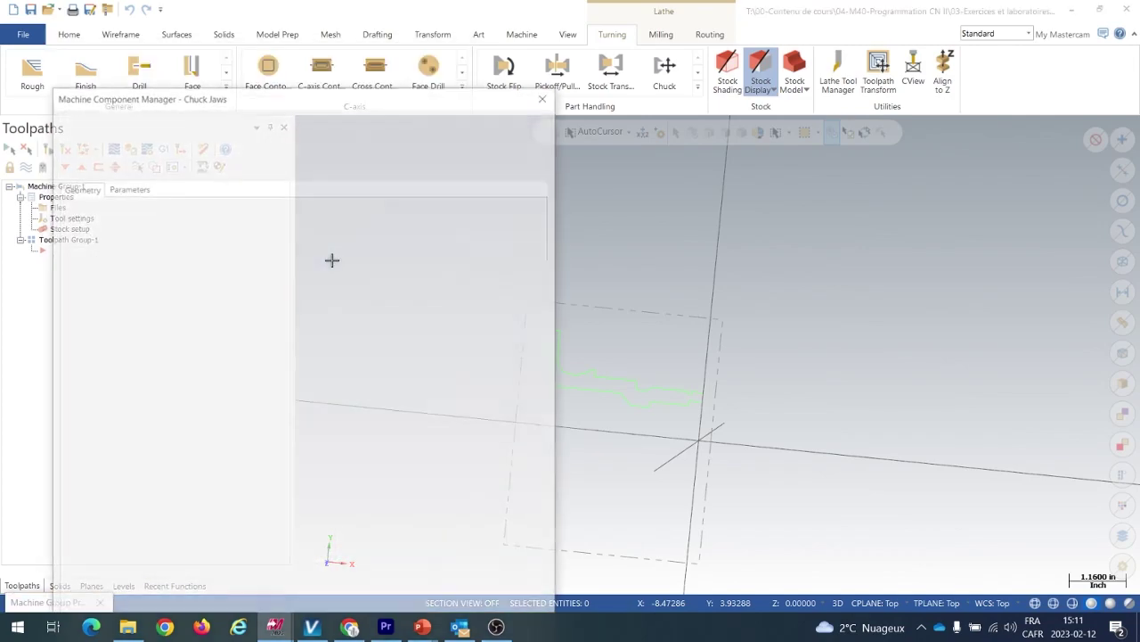
{"action": "left_click_drag", "start_coordinate": [364, 96], "coordinate": [318, 23]}
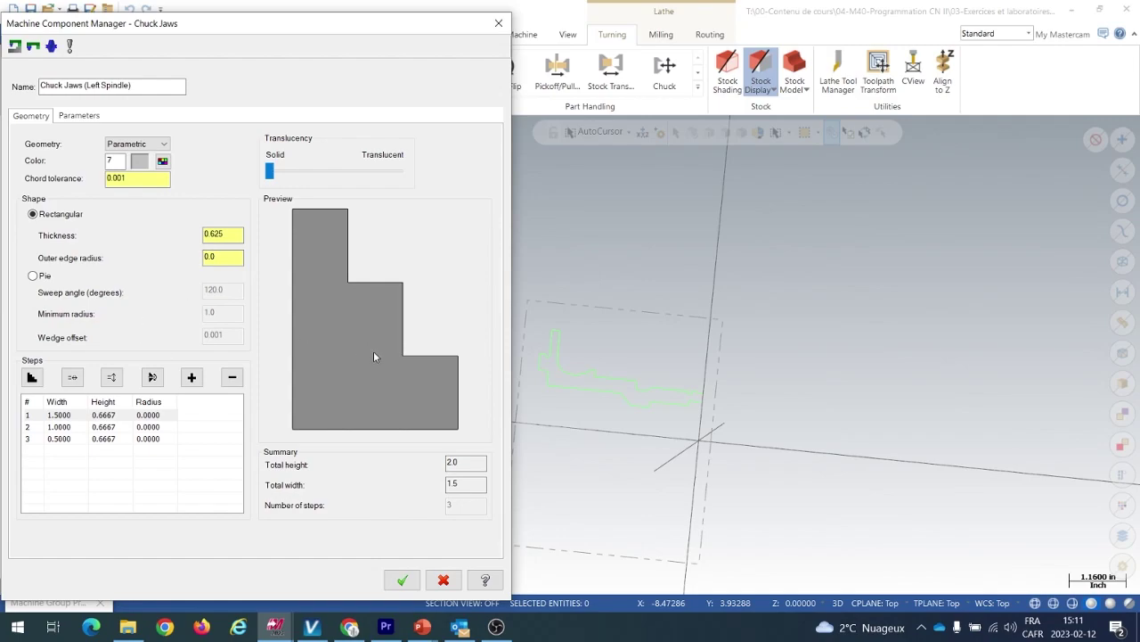
{"action": "left_click", "coordinate": [154, 377]}
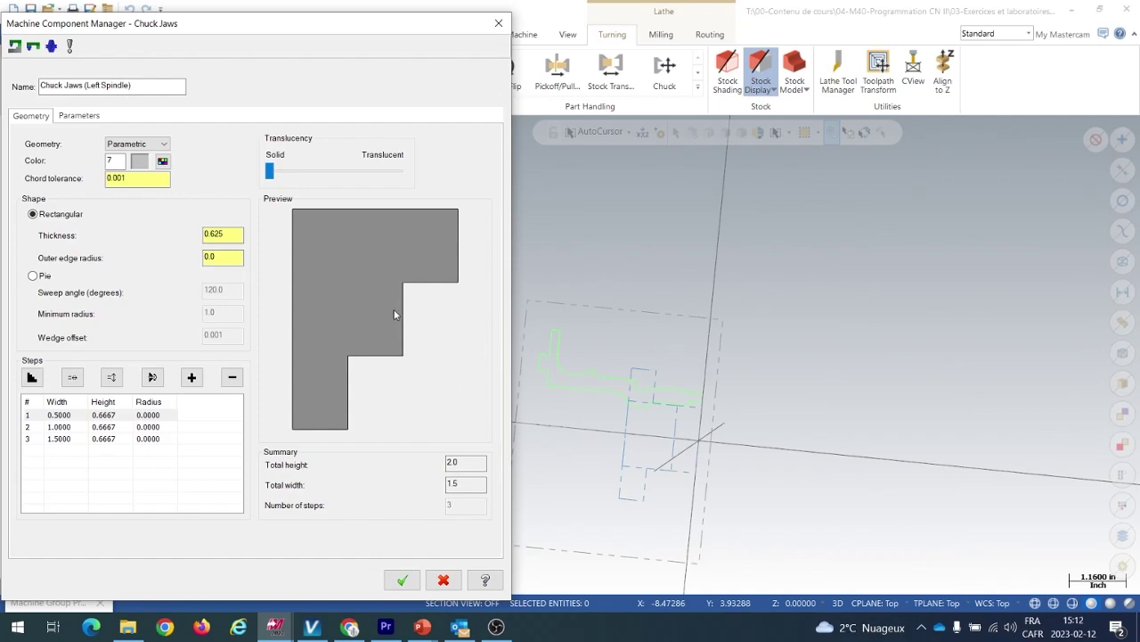
- Examine the rectangular jaw's thickness and outer edge radius, and try the Pie shape before returning to Rectangular
{"action": "left_click", "coordinate": [235, 235]}
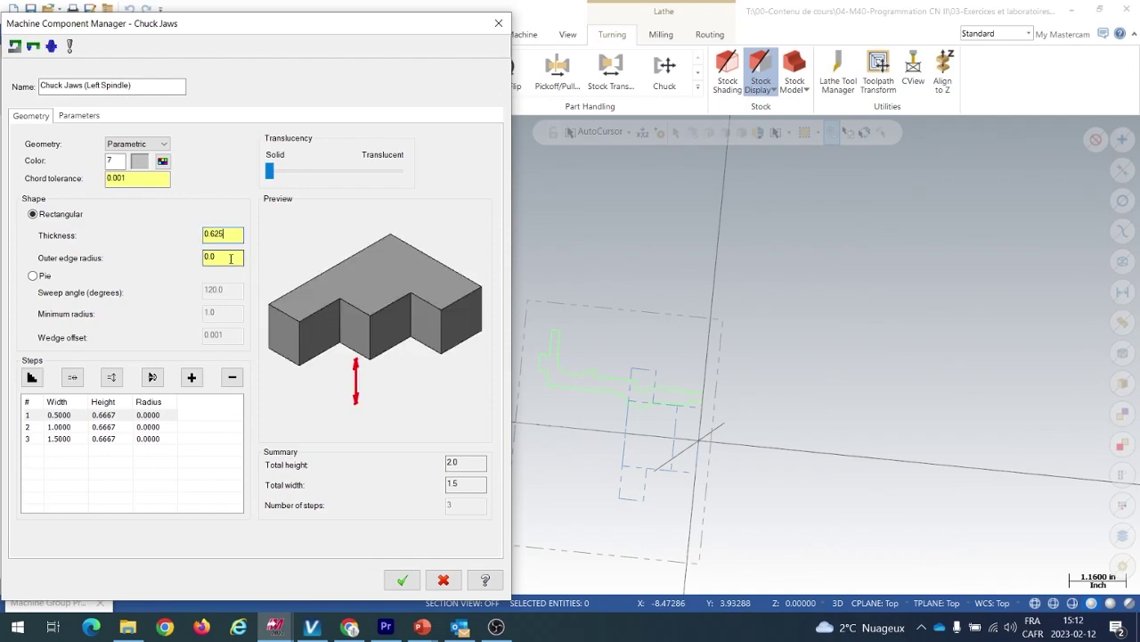
{"action": "left_click", "coordinate": [230, 259]}
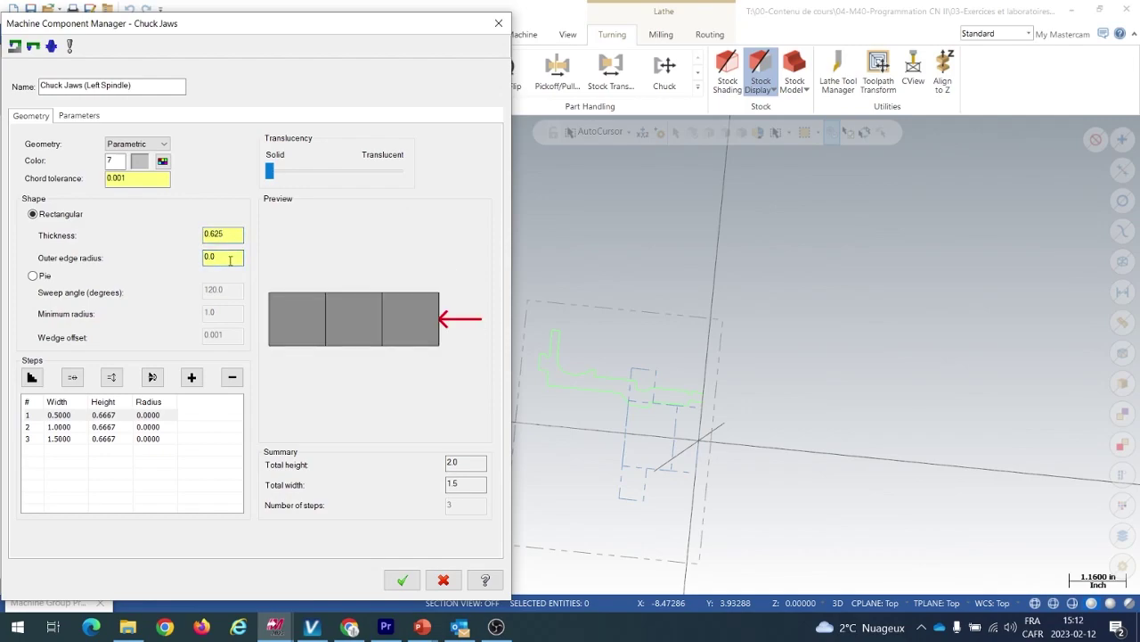
{"action": "left_click", "coordinate": [32, 275]}
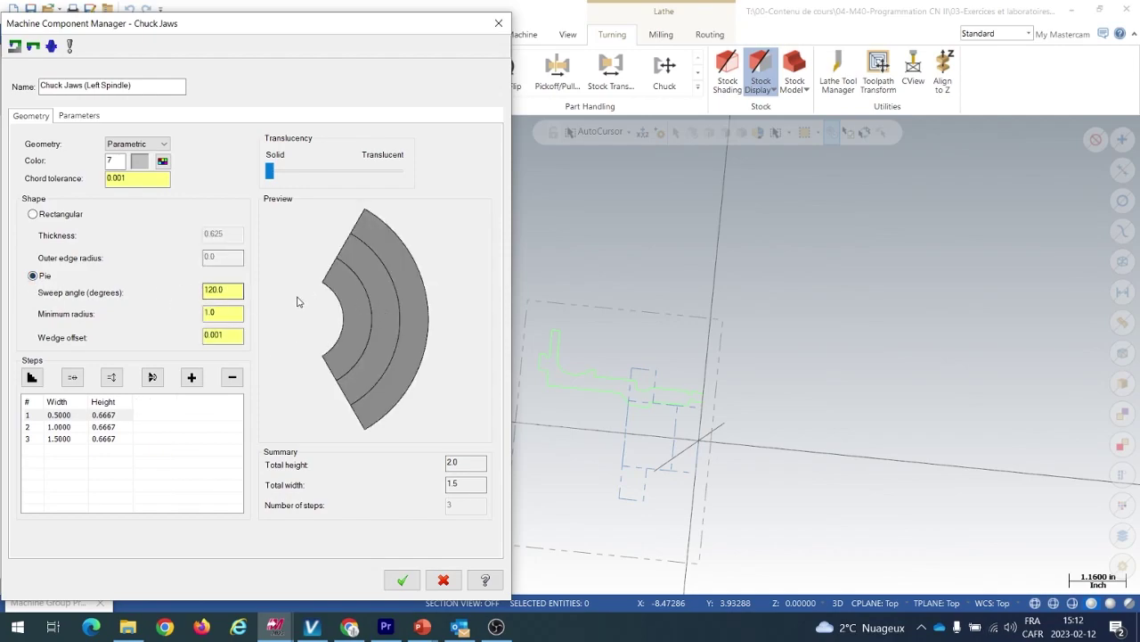
{"action": "scroll", "coordinate": [329, 333], "scroll_direction": "up", "scroll_amount": 2}
{"action": "scroll", "coordinate": [330, 332], "scroll_direction": "down", "scroll_amount": 3}
{"action": "scroll", "coordinate": [328, 334], "scroll_direction": "up", "scroll_amount": 1}
{"action": "scroll", "coordinate": [328, 334], "scroll_direction": "down", "scroll_amount": 1}
{"action": "scroll", "coordinate": [327, 334], "scroll_direction": "up", "scroll_amount": 1}
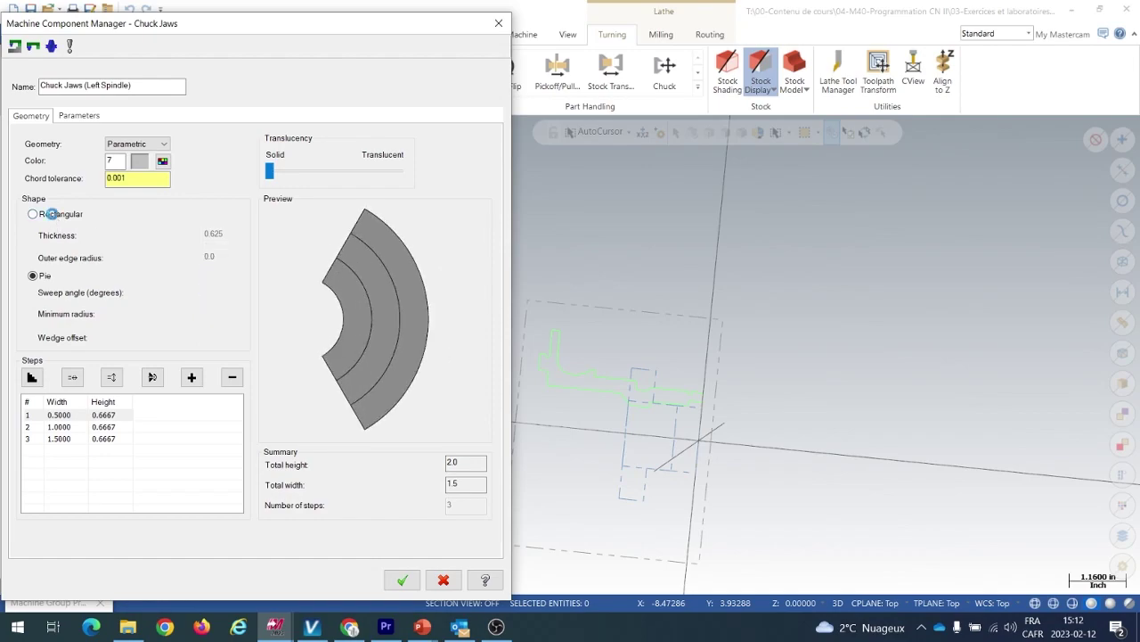
{"action": "left_click", "coordinate": [36, 213]}
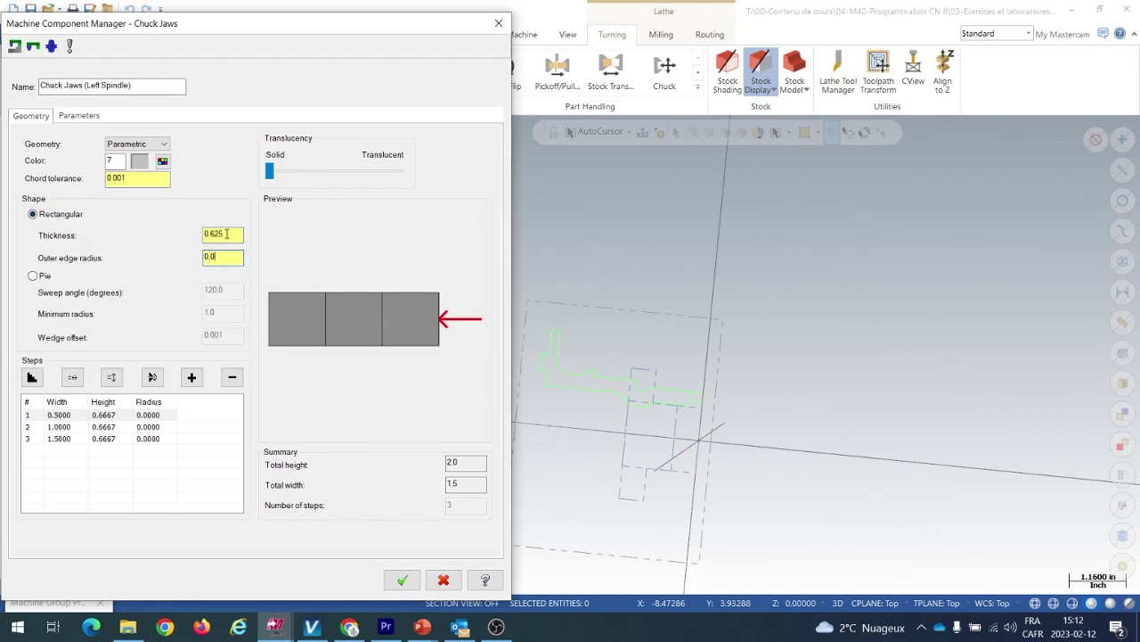
{"action": "mouse_move", "coordinate": [223, 234]}
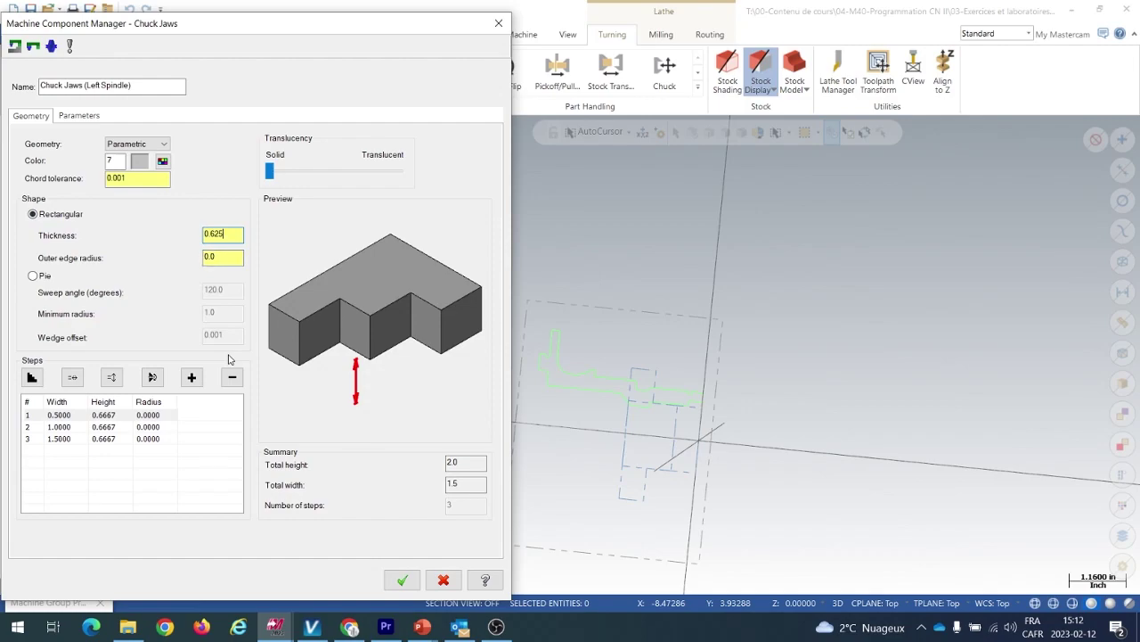
- Set the left jaw's reference point at the inner corner between its widest step and its middle step
{"action": "left_click", "coordinate": [80, 115]}
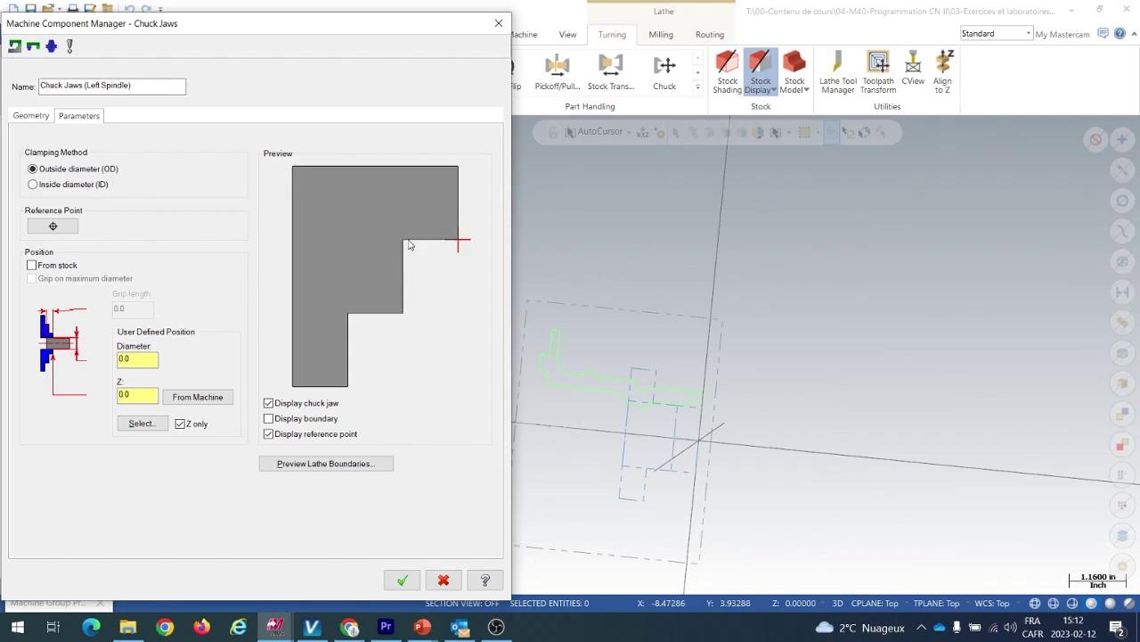
{"action": "left_click", "coordinate": [53, 228]}
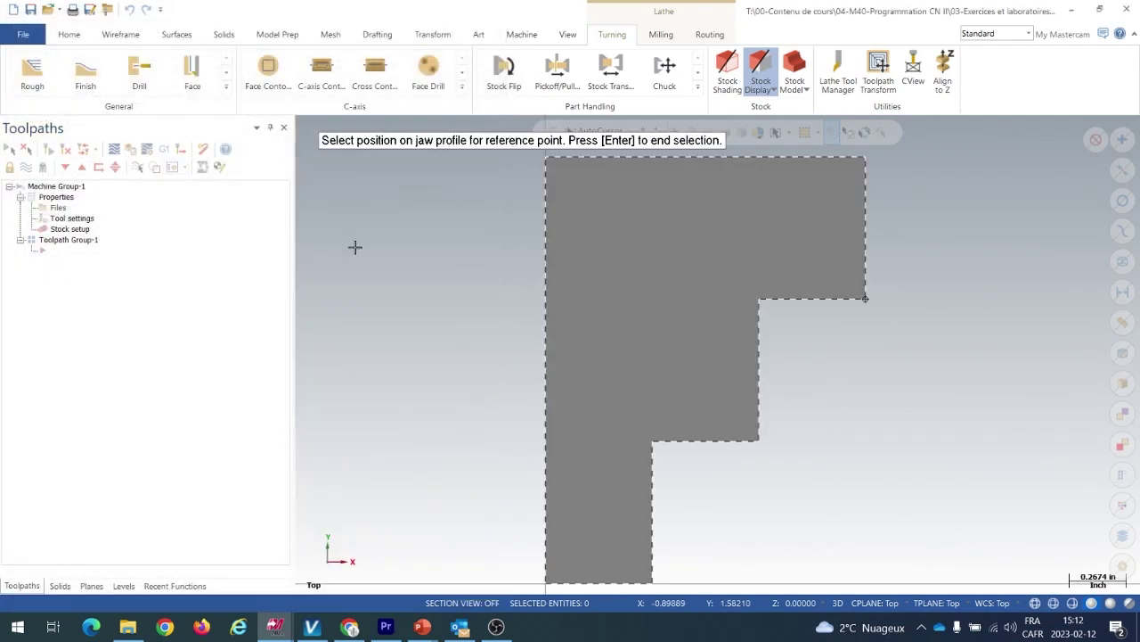
{"action": "left_click", "coordinate": [759, 300]}
{"action": "key", "text": "Return"}
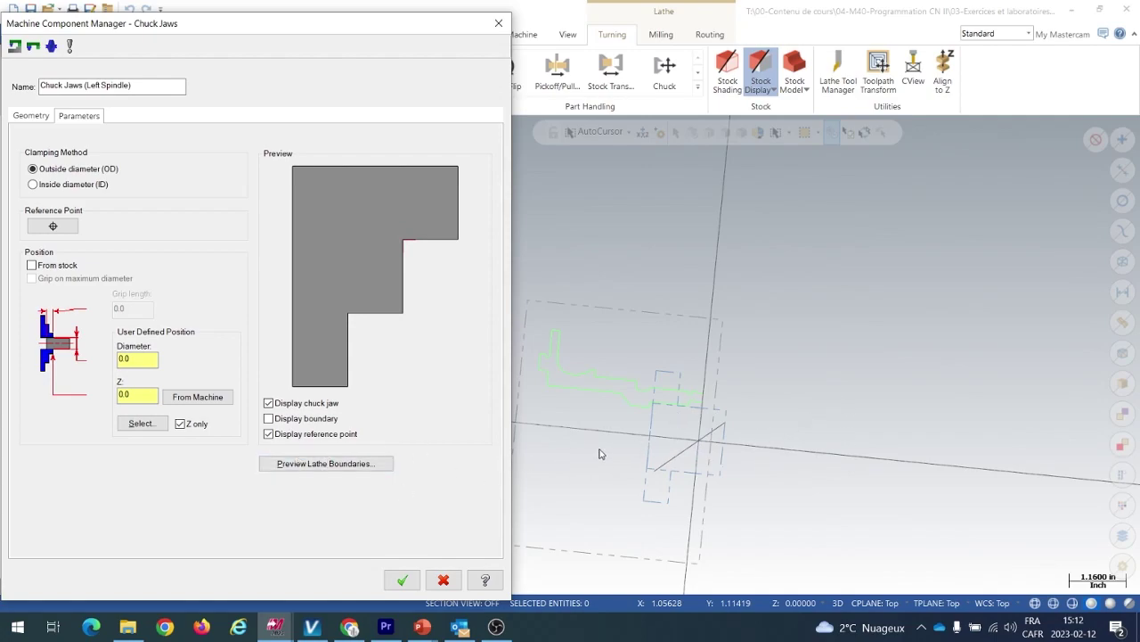
- Position the left spindle chuck jaws from the stock, keeping outside diameter clamping
{"action": "left_click", "coordinate": [43, 267]}
{"action": "left_click_drag", "start_coordinate": [238, 24], "coordinate": [205, 42]}
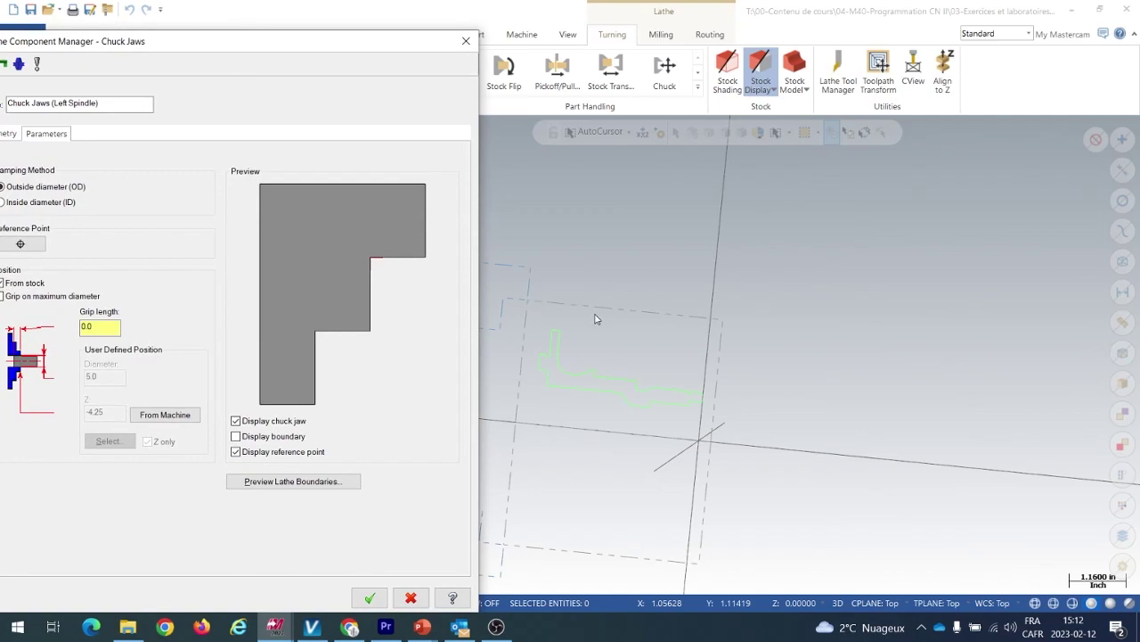
{"action": "left_click_drag", "start_coordinate": [273, 52], "coordinate": [232, 58]}
{"action": "left_click_drag", "start_coordinate": [295, 41], "coordinate": [430, 32]}
- Set the left jaws' grip length to 0.375 and preview the lathe boundaries on the stock
{"action": "left_click_drag", "start_coordinate": [191, 307], "coordinate": [138, 309]}
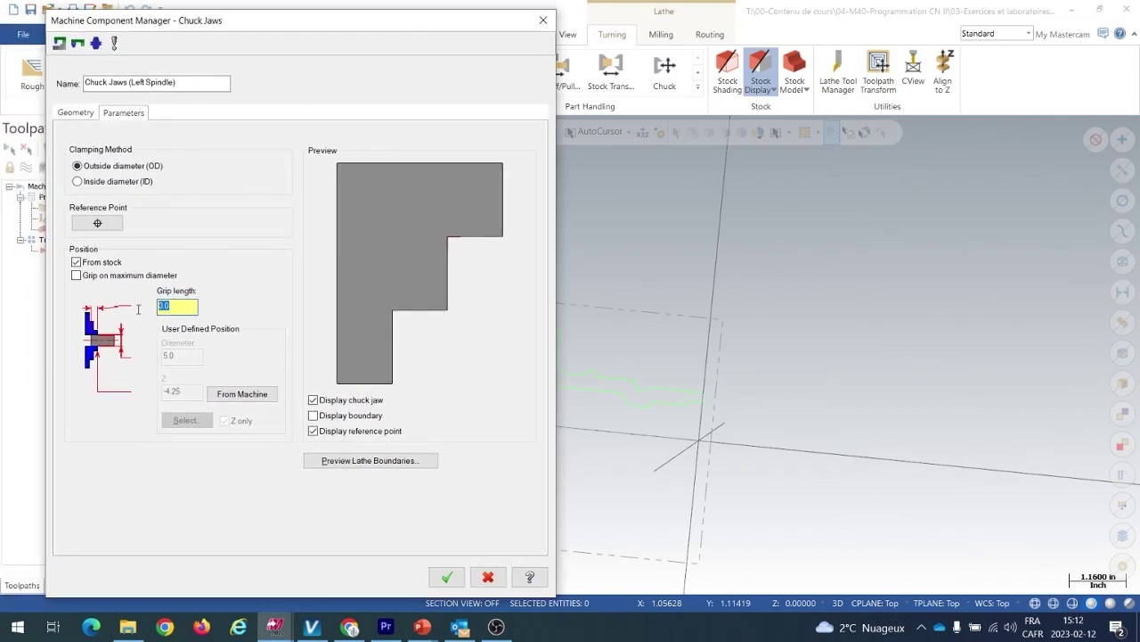
{"action": "key", "text": "BackSpace"}
{"action": "type", "text": ".375"}
{"action": "key", "text": "Return"}
{"action": "left_click", "coordinate": [357, 460]}
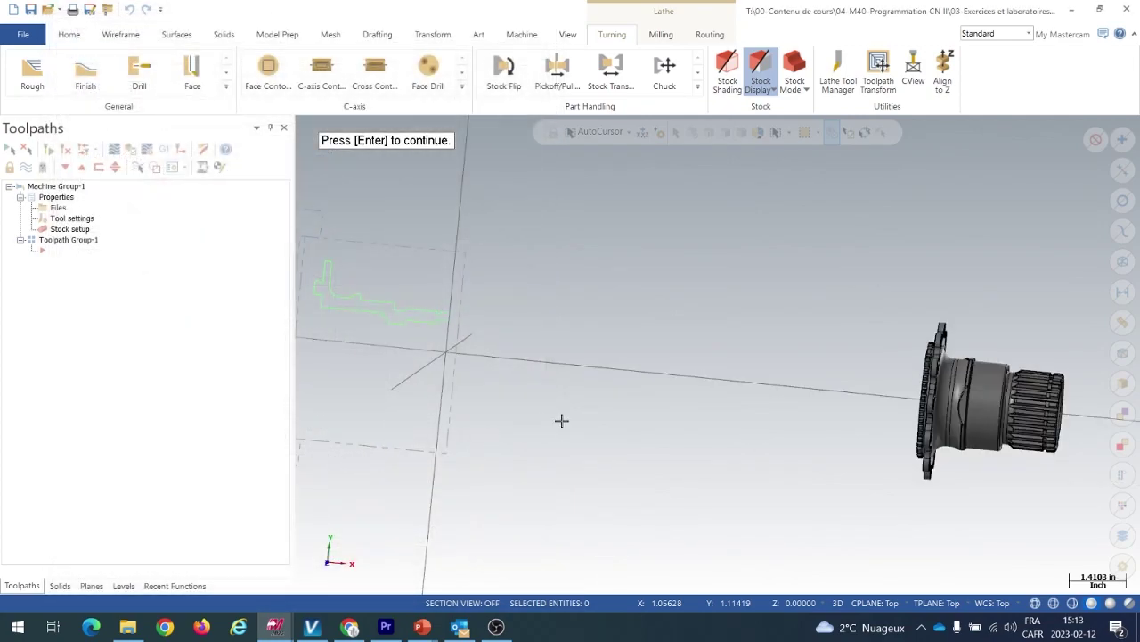
{"action": "scroll", "coordinate": [866, 386], "scroll_direction": "up", "scroll_amount": 5}
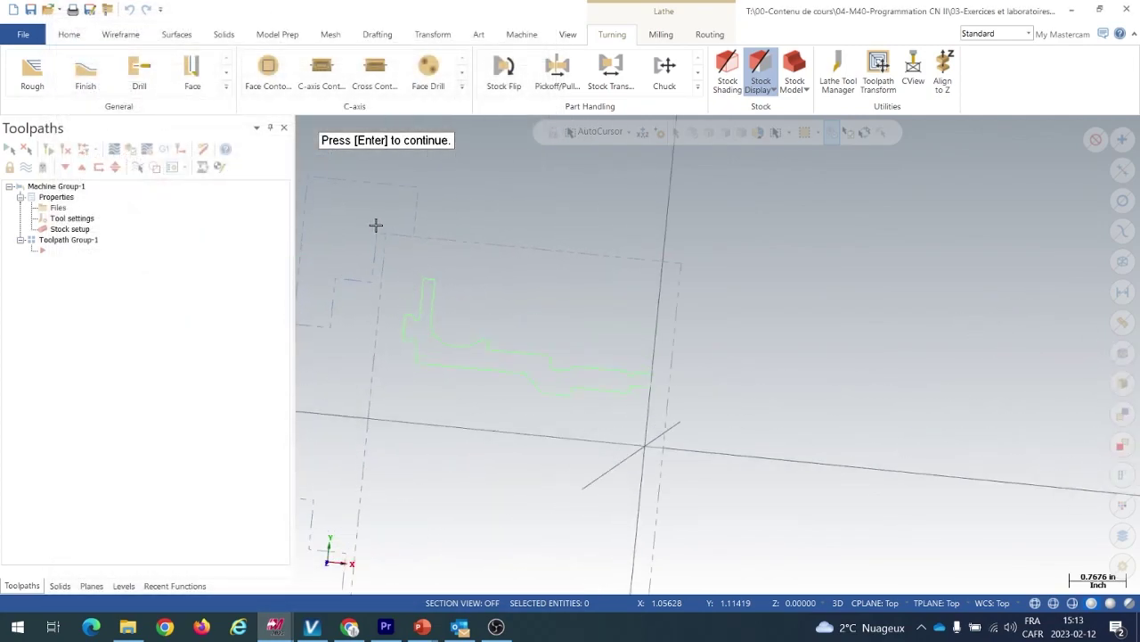
{"action": "scroll", "coordinate": [436, 267], "scroll_direction": "up", "scroll_amount": 2}
{"action": "scroll", "coordinate": [505, 303], "scroll_direction": "down", "scroll_amount": 3}
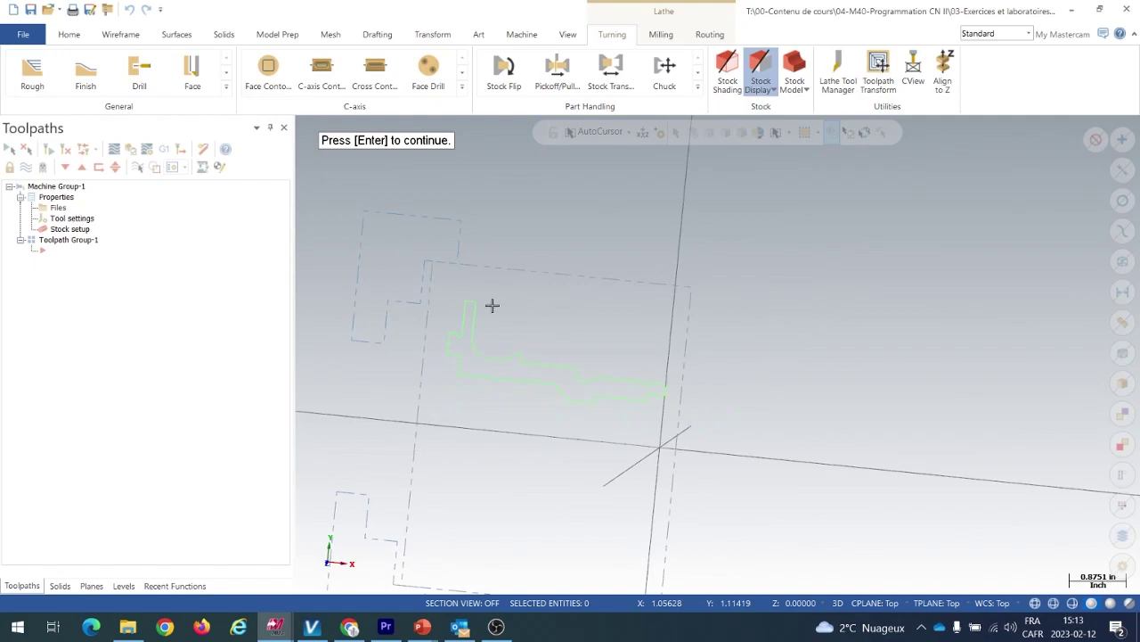
{"action": "key", "text": "Return"}
- Set the left jaws' grip length to 0.5, preview the lathe boundaries and accept the jaw definition
{"action": "double_click", "coordinate": [175, 306]}
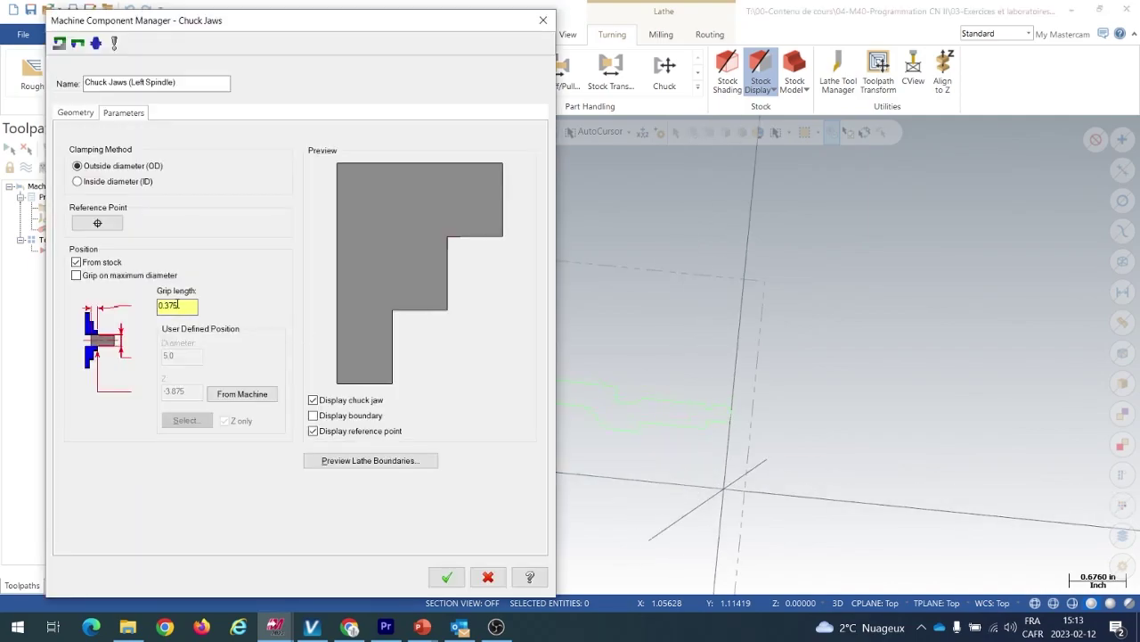
{"action": "key", "text": "BackSpace"}
{"action": "type", "text": "4999999"}
{"action": "left_click", "coordinate": [369, 460]}
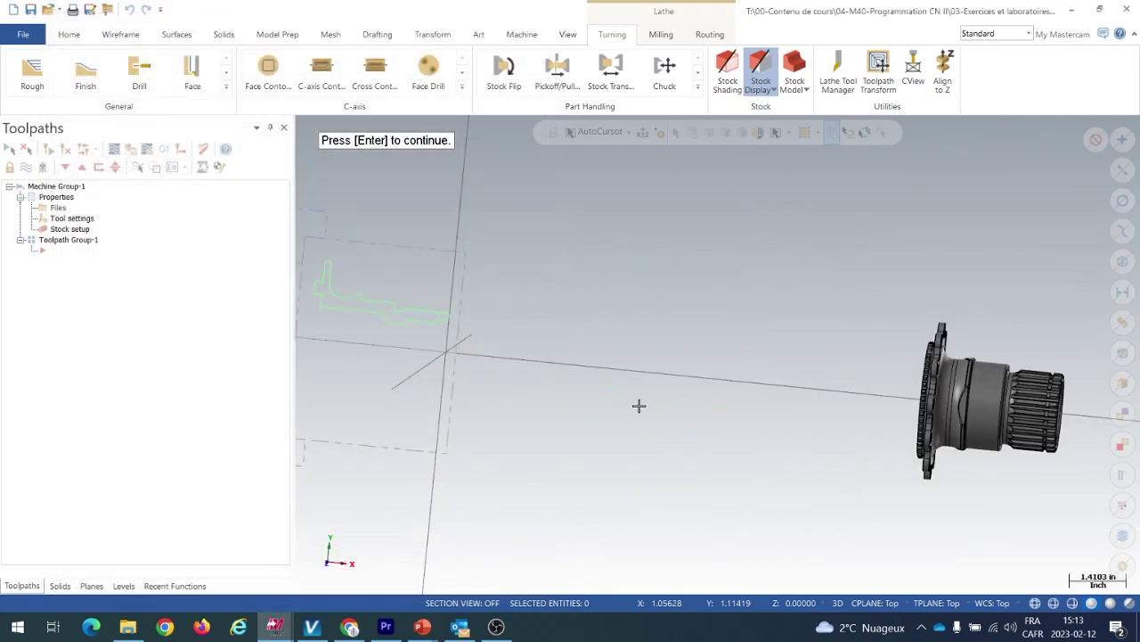
{"action": "scroll", "coordinate": [499, 288], "scroll_direction": "up", "scroll_amount": 5}
{"action": "scroll", "coordinate": [476, 262], "scroll_direction": "up", "scroll_amount": 10}
{"action": "scroll", "coordinate": [489, 267], "scroll_direction": "down", "scroll_amount": 5}
{"action": "scroll", "coordinate": [498, 264], "scroll_direction": "down", "scroll_amount": 9}
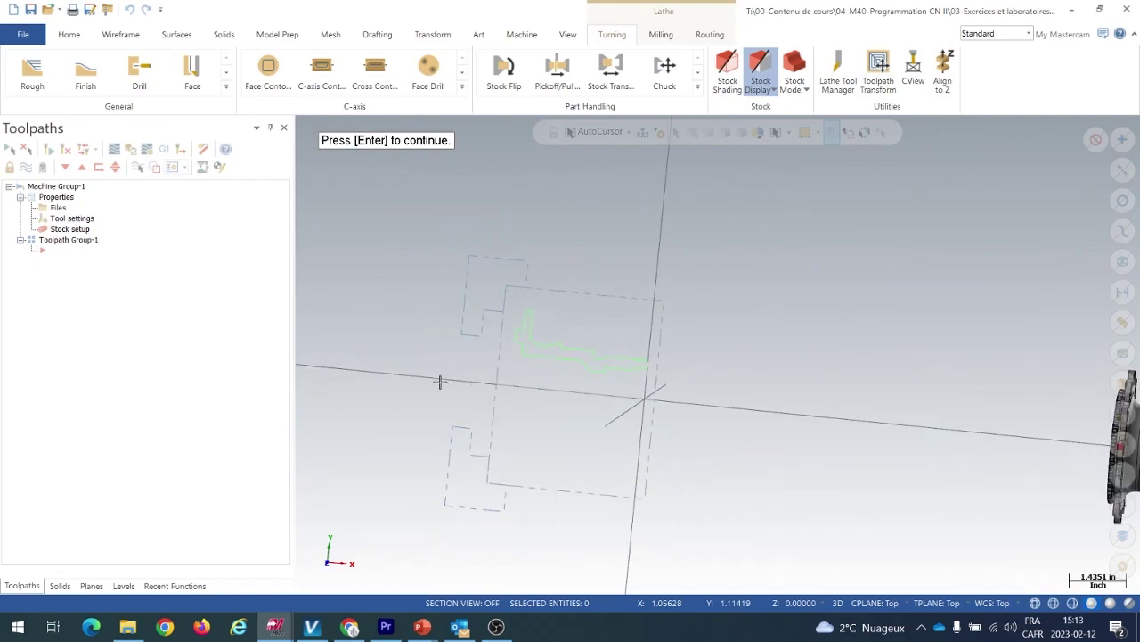
{"action": "key", "text": "Return"}
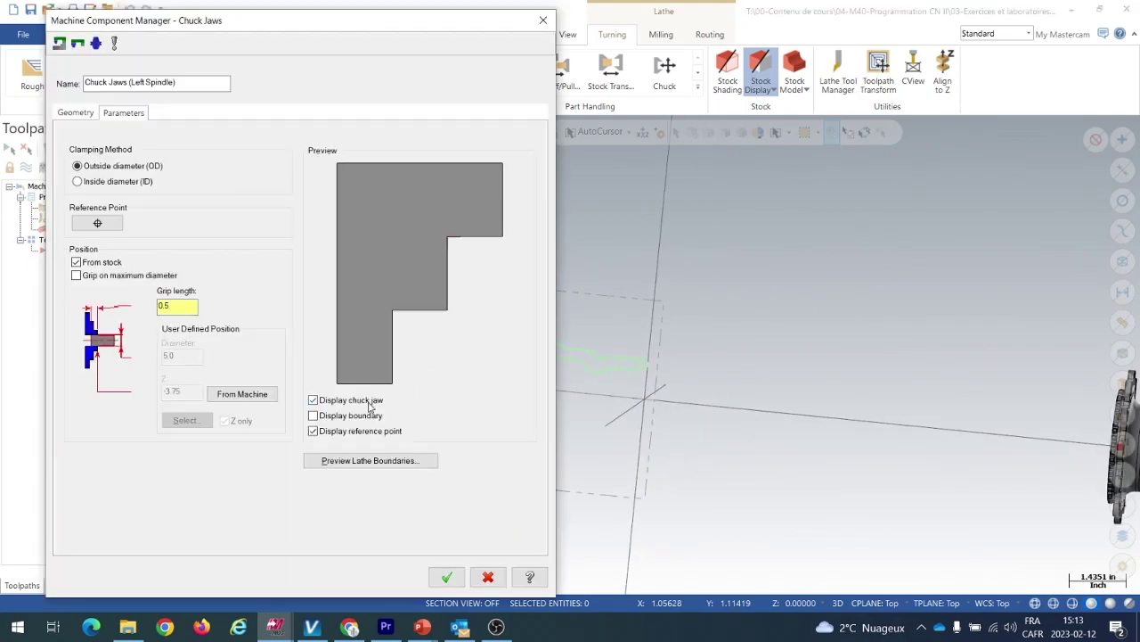
{"action": "left_click", "coordinate": [446, 576]}
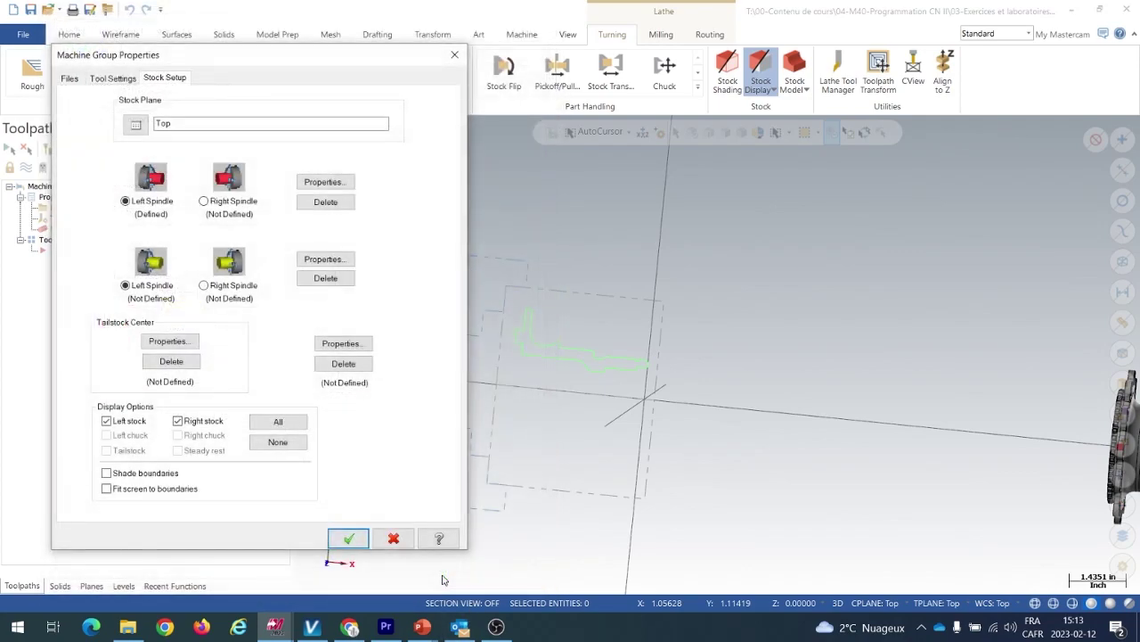
- Open the clamping and position parameters of the right spindle chuck jaws
{"action": "left_click", "coordinate": [205, 286]}
{"action": "left_click", "coordinate": [332, 259]}
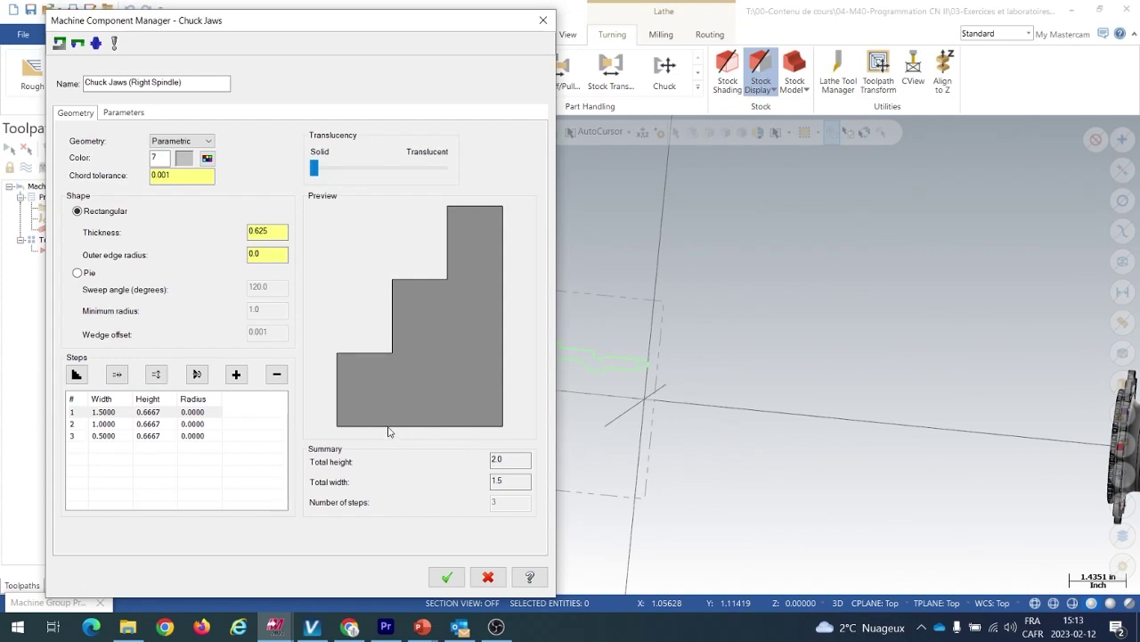
{"action": "left_click", "coordinate": [123, 113]}
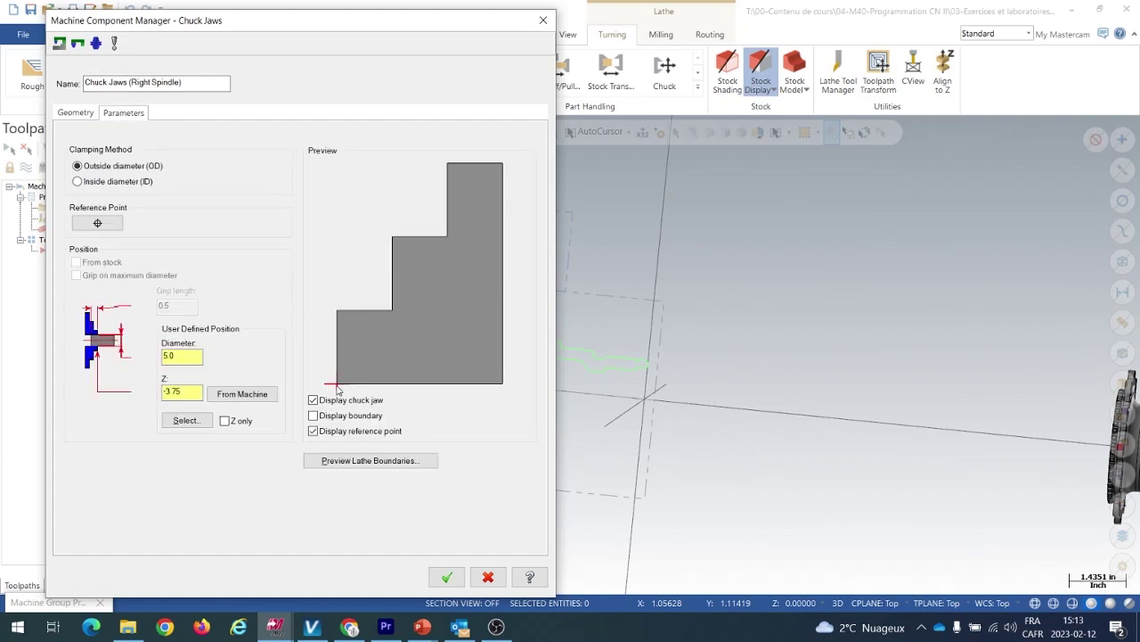
- Set the right jaws' diameter to 2.165354 by taking the arc diameter from the solid part's cylindrical section beside the collar
{"action": "left_click", "coordinate": [184, 356]}
{"action": "right_click", "coordinate": [181, 355]}
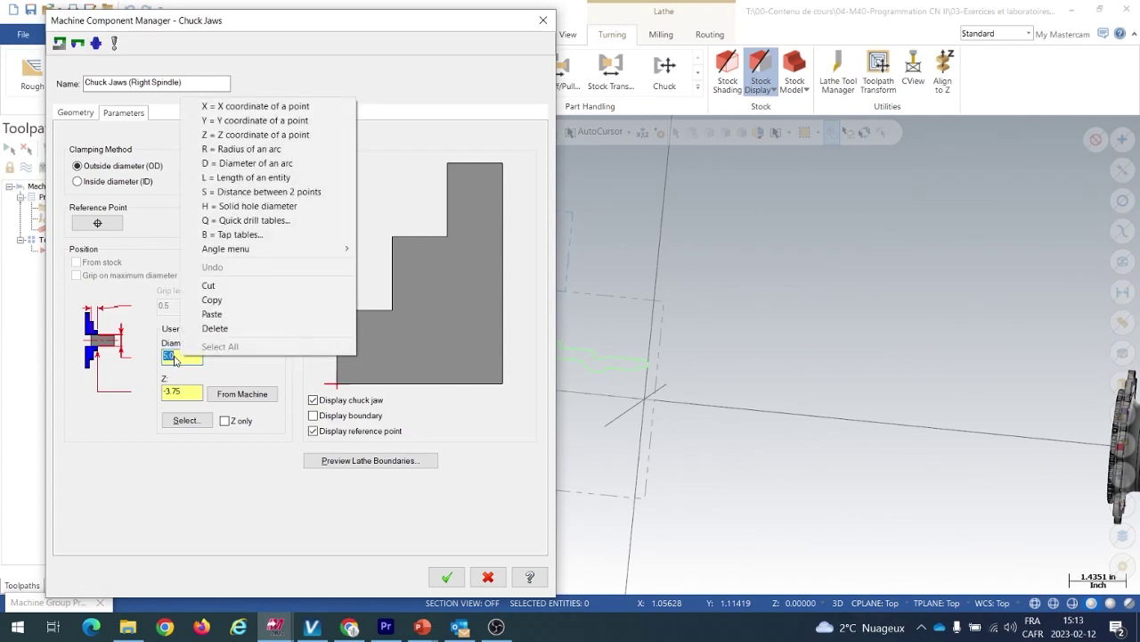
{"action": "left_click", "coordinate": [297, 166]}
{"action": "scroll", "coordinate": [476, 326], "scroll_direction": "down", "scroll_amount": 5}
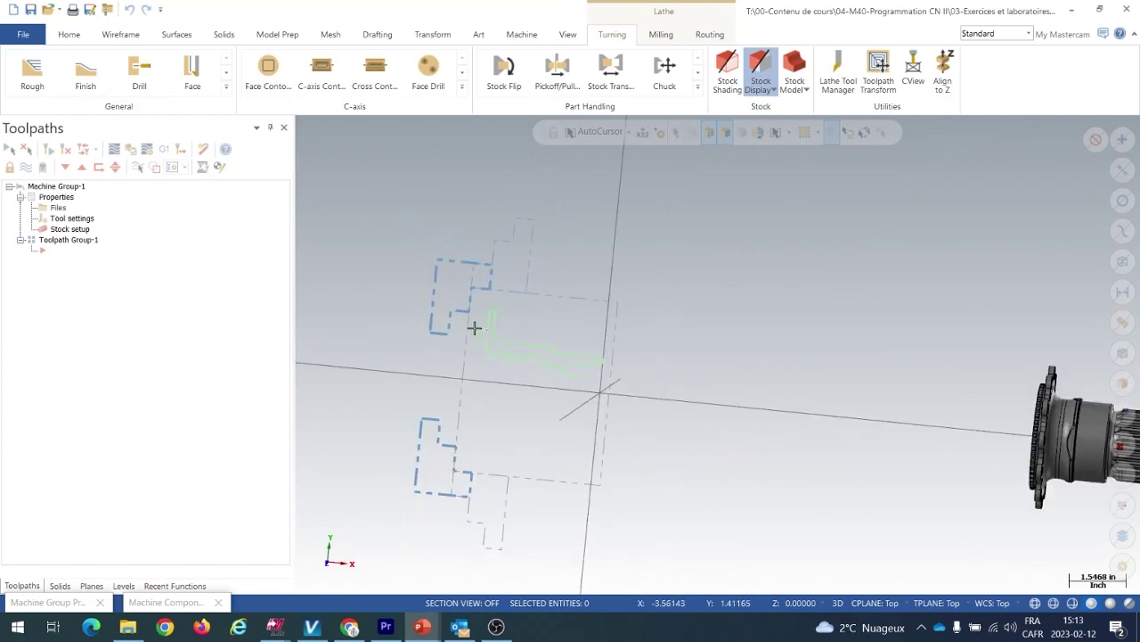
{"action": "scroll", "coordinate": [924, 300], "scroll_direction": "up", "scroll_amount": 6}
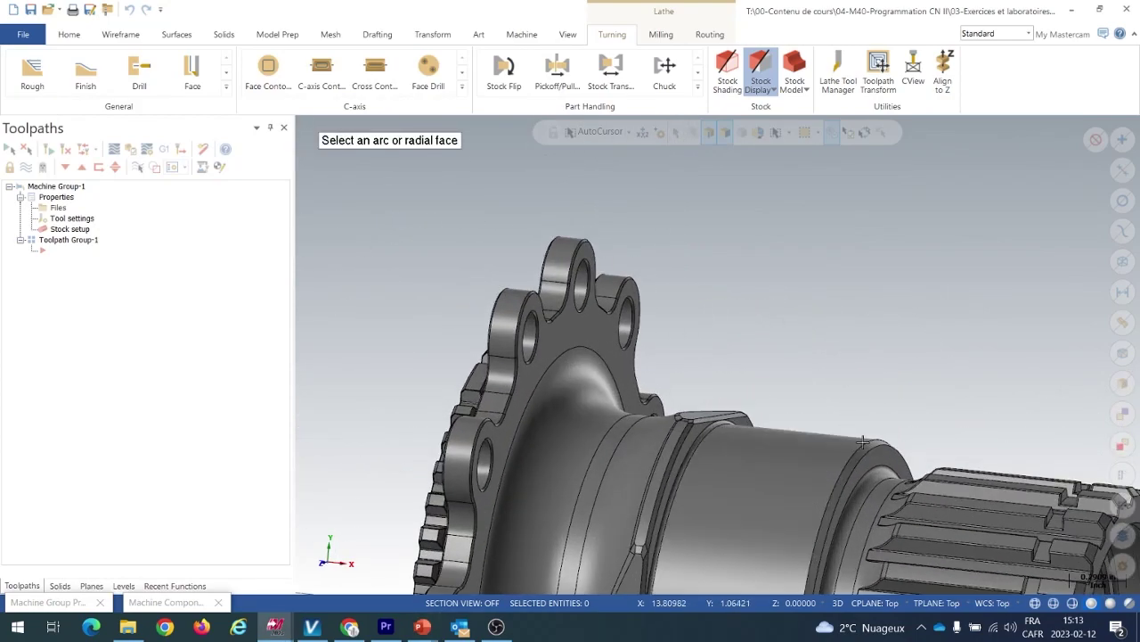
{"action": "left_click", "coordinate": [711, 432]}
{"action": "left_click", "coordinate": [181, 361]}
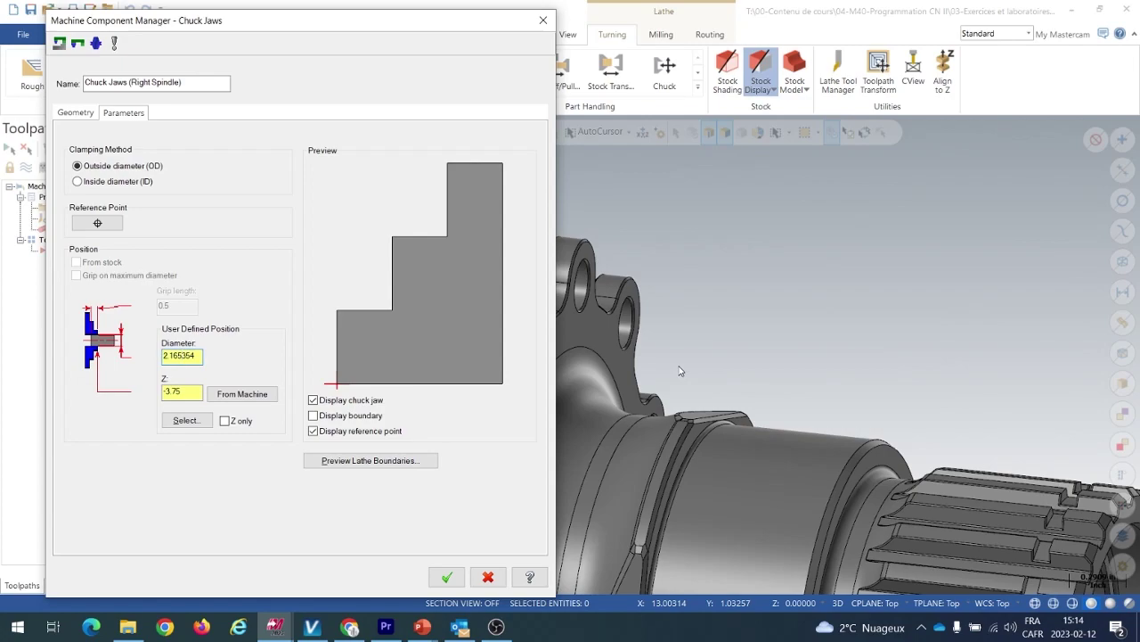
- Set the right jaws' Z position to 13.047244 by picking the reference point on the part beside the collar
{"action": "left_click", "coordinate": [200, 392]}
{"action": "left_click", "coordinate": [185, 420]}
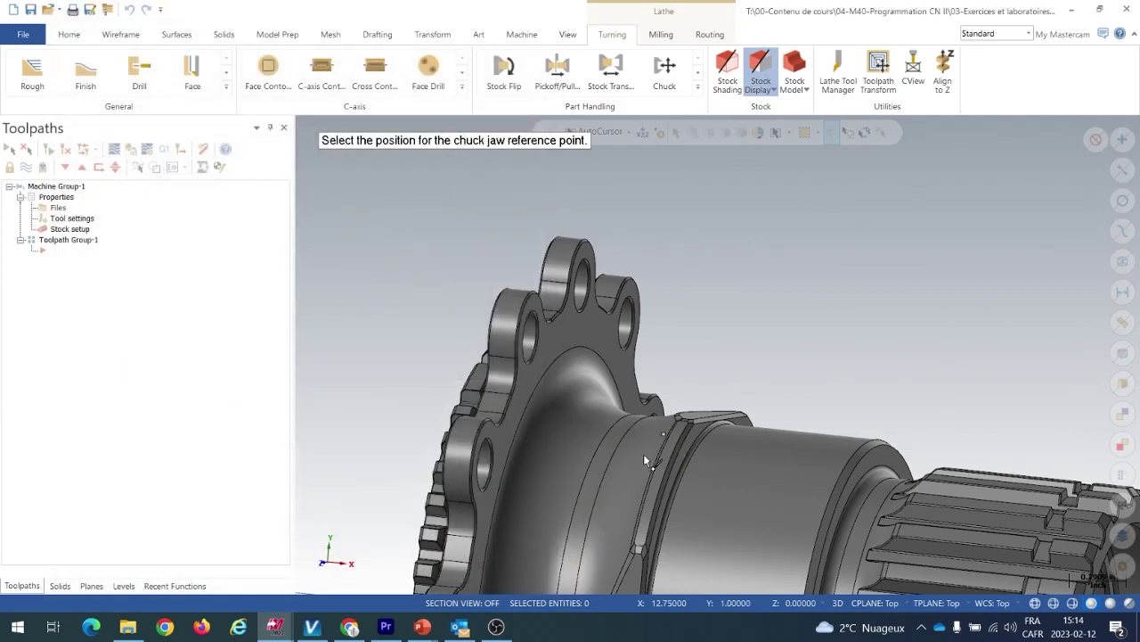
{"action": "left_click", "coordinate": [694, 447]}
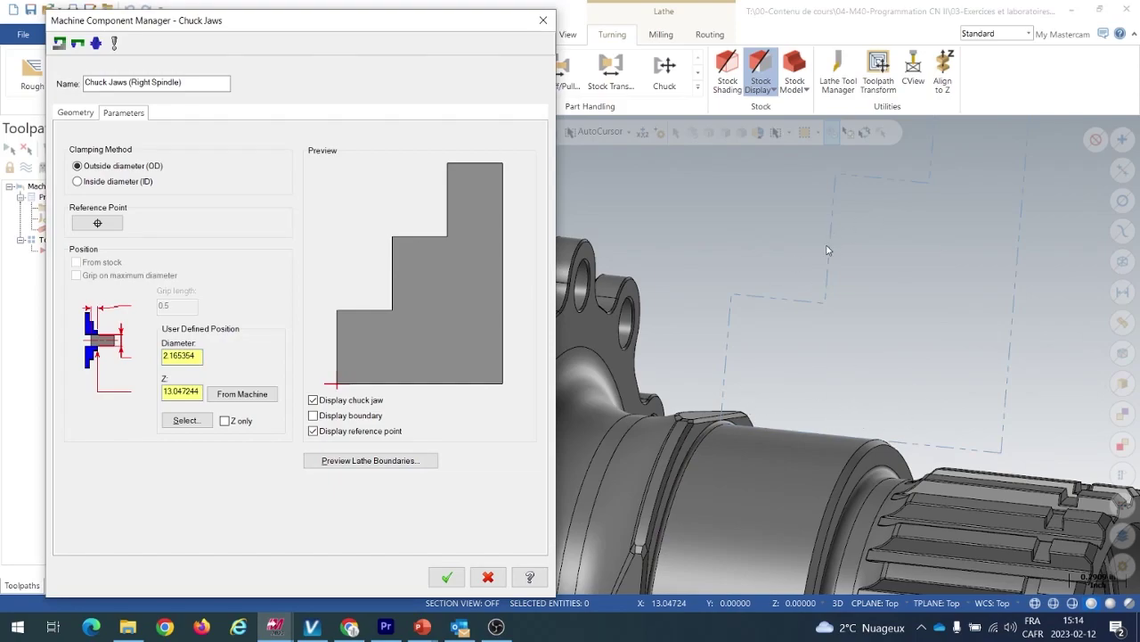
- Preview the lathe boundaries and examine the right spindle jaws around the solid part and the left jaws on the stock
{"action": "left_click", "coordinate": [370, 460]}
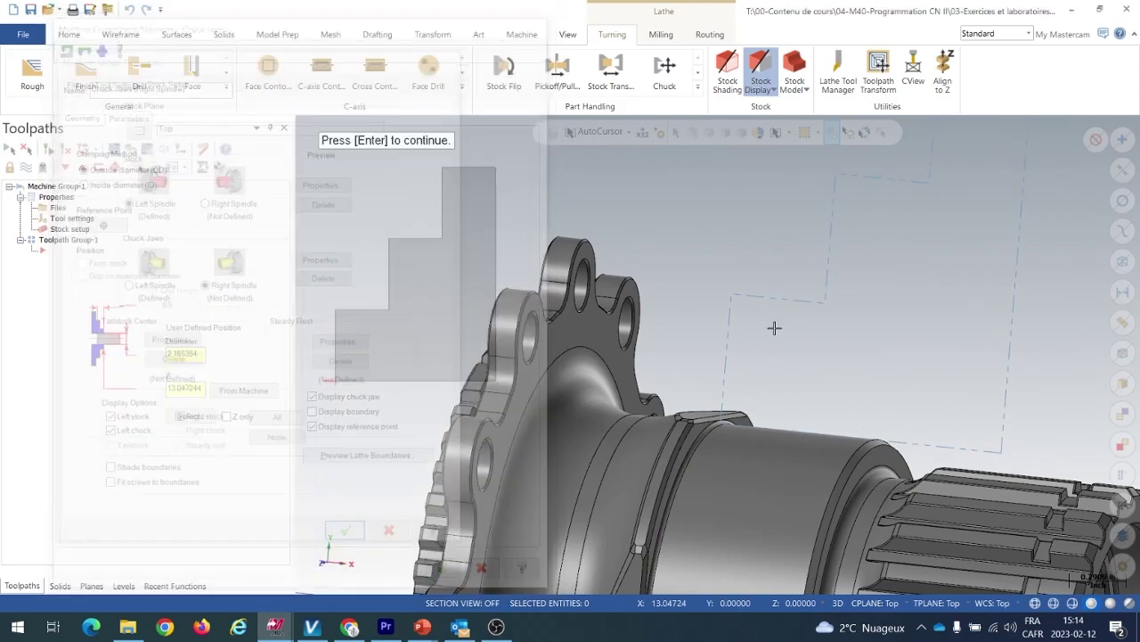
{"action": "middle_click_drag", "start_coordinate": [687, 382], "coordinate": [729, 378]}
{"action": "scroll", "coordinate": [911, 348], "scroll_direction": "up", "scroll_amount": 5}
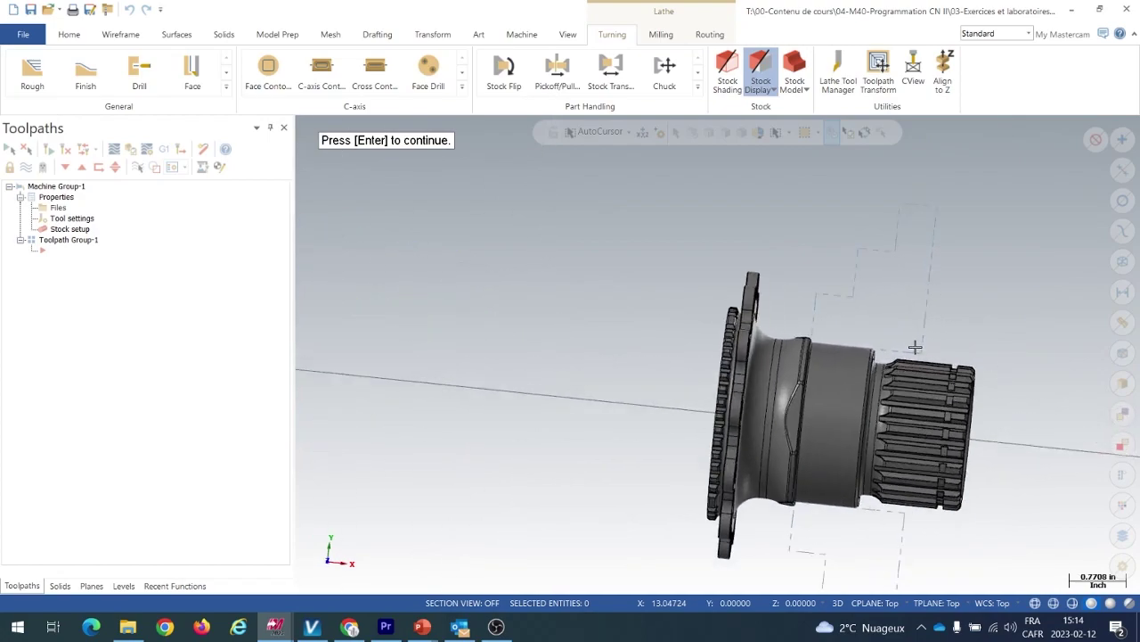
{"action": "mouse_move", "coordinate": [867, 341]}
{"action": "middle_mouse_down"}
{"action": "mouse_move", "coordinate": [889, 348]}
{"action": "mouse_move", "coordinate": [897, 331]}
{"action": "mouse_move", "coordinate": [872, 333]}
{"action": "mouse_move", "coordinate": [880, 344]}
{"action": "middle_mouse_up"}
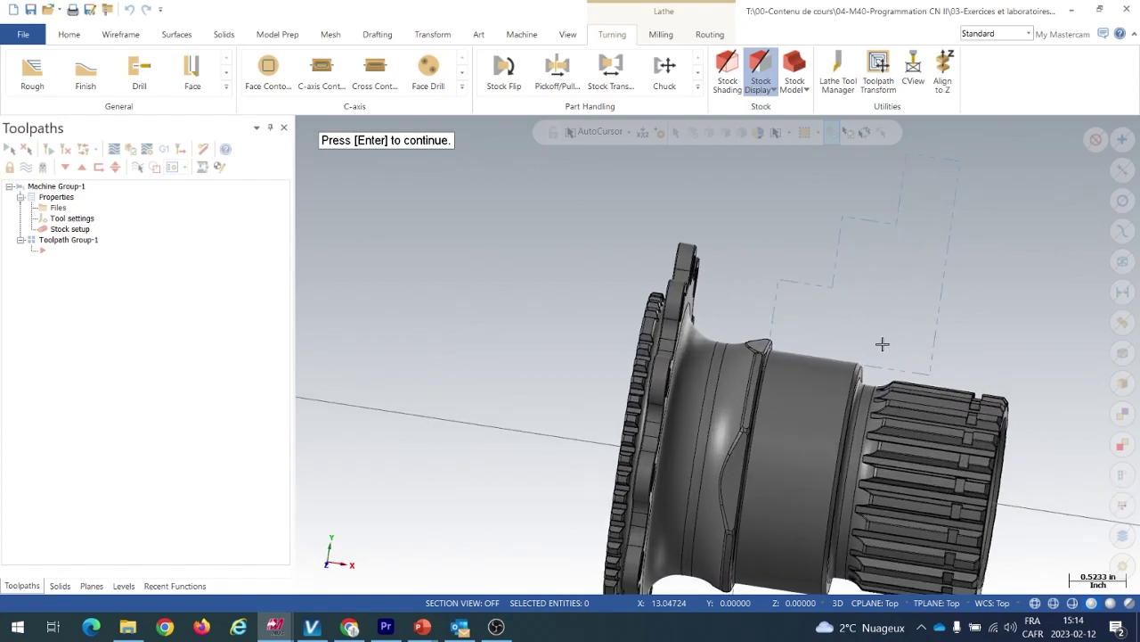
{"action": "scroll", "coordinate": [885, 295], "scroll_direction": "down", "scroll_amount": 5}
{"action": "middle_click_drag", "start_coordinate": [882, 303], "coordinate": [863, 312]}
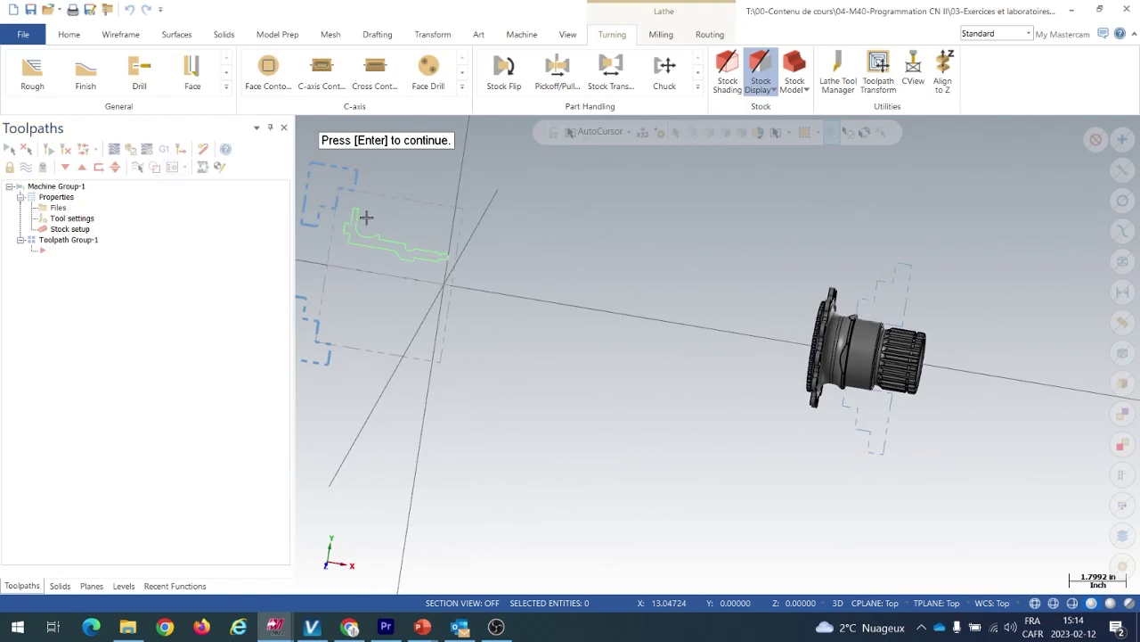
{"action": "scroll", "coordinate": [330, 202], "scroll_direction": "up", "scroll_amount": 1}
{"action": "scroll", "coordinate": [329, 201], "scroll_direction": "down", "scroll_amount": 1}
{"action": "scroll", "coordinate": [810, 305], "scroll_direction": "up", "scroll_amount": 4}
{"action": "middle_click_drag", "start_coordinate": [811, 305], "coordinate": [718, 333]}
{"action": "scroll", "coordinate": [801, 303], "scroll_direction": "up", "scroll_amount": 1}
{"action": "scroll", "coordinate": [801, 302], "scroll_direction": "down", "scroll_amount": 3}
{"action": "scroll", "coordinate": [728, 338], "scroll_direction": "down", "scroll_amount": 1}
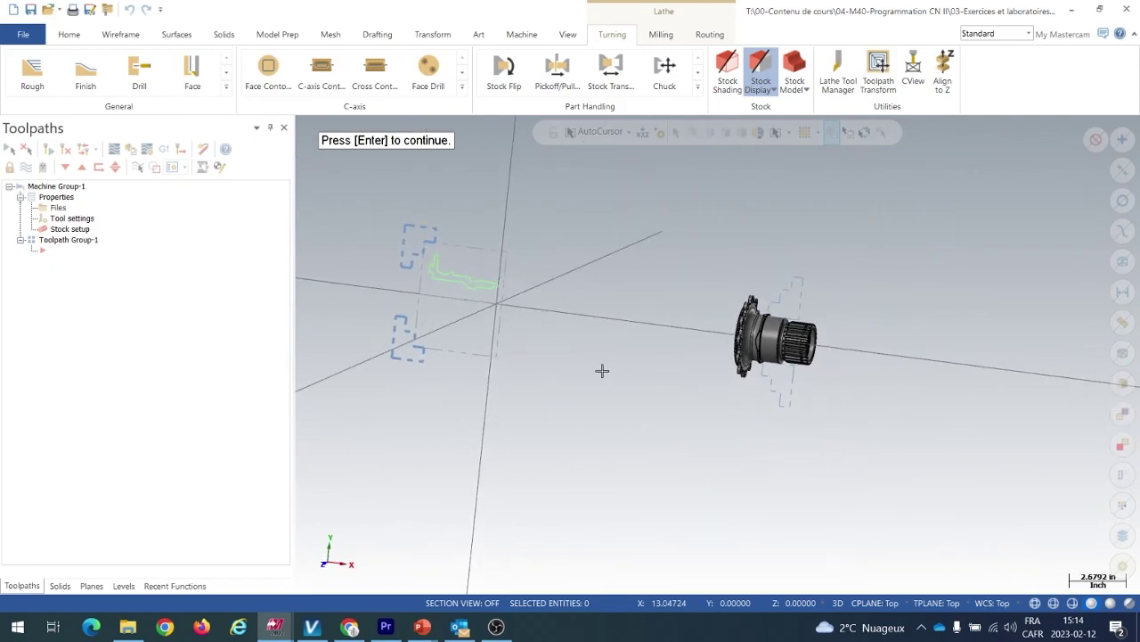
- Accept the right spindle chuck jaw definition and the machine group's stock setup
{"action": "key", "text": "Return"}
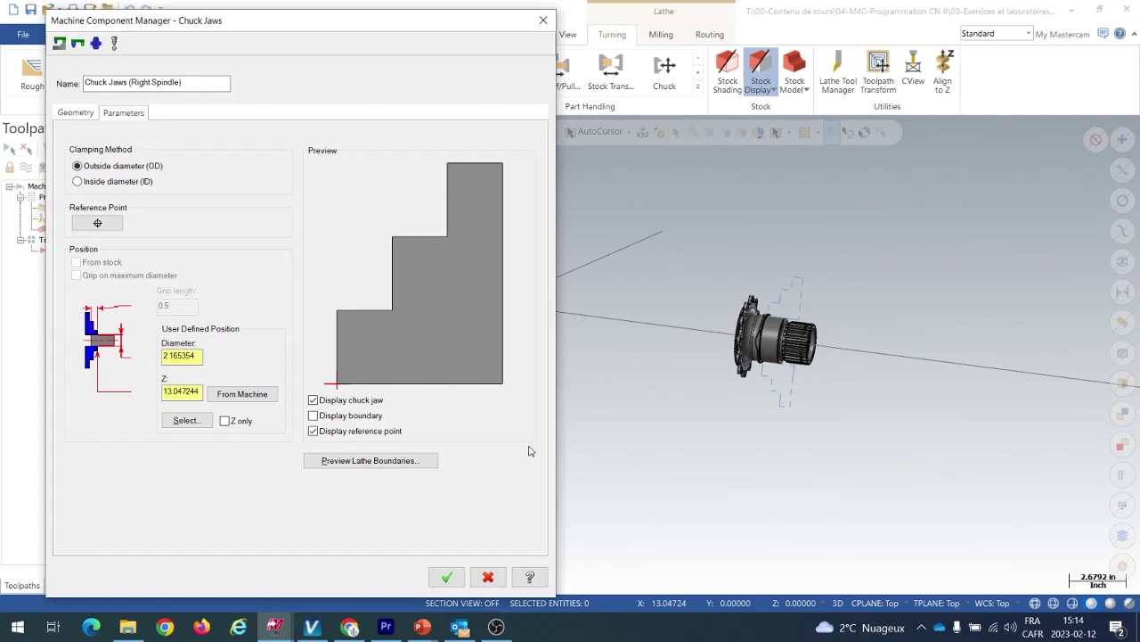
{"action": "left_click", "coordinate": [447, 577]}
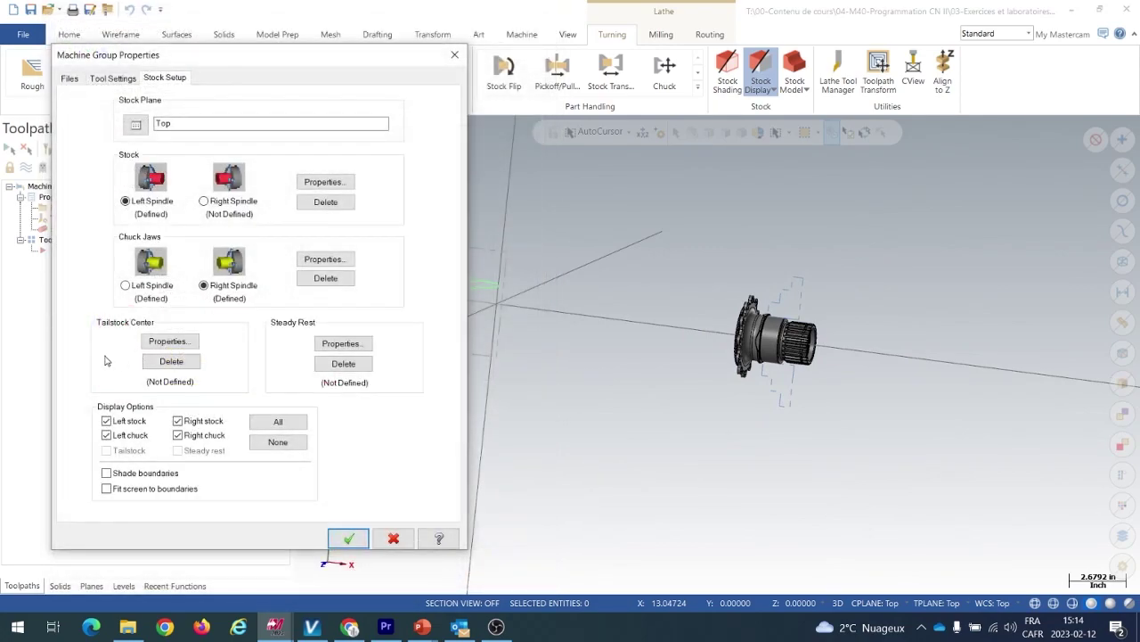
{"action": "left_click", "coordinate": [347, 539]}
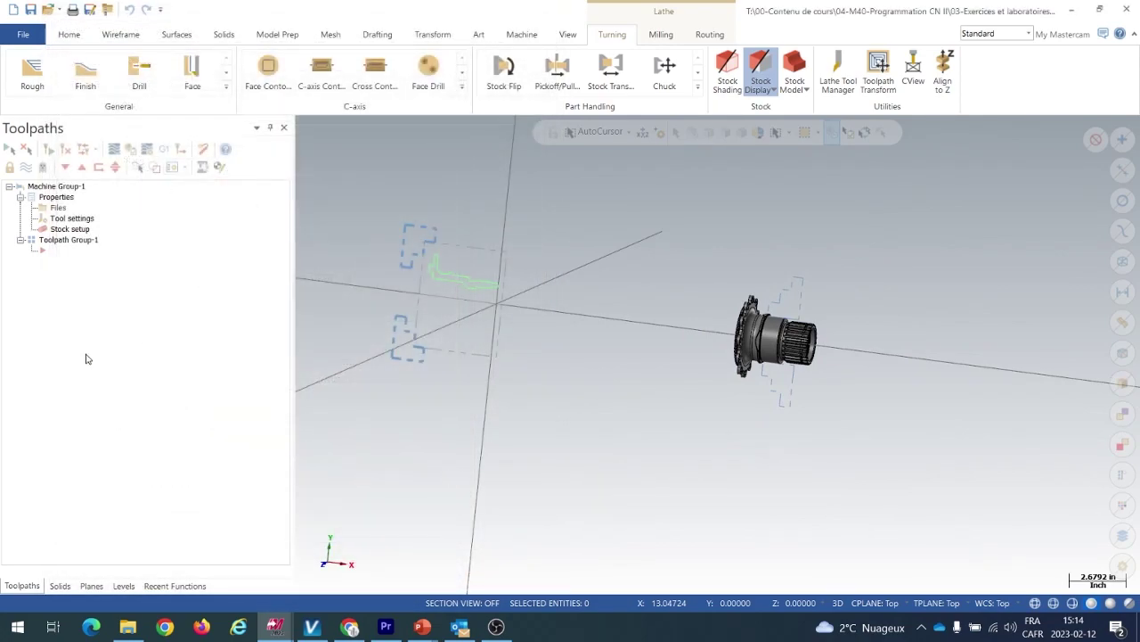